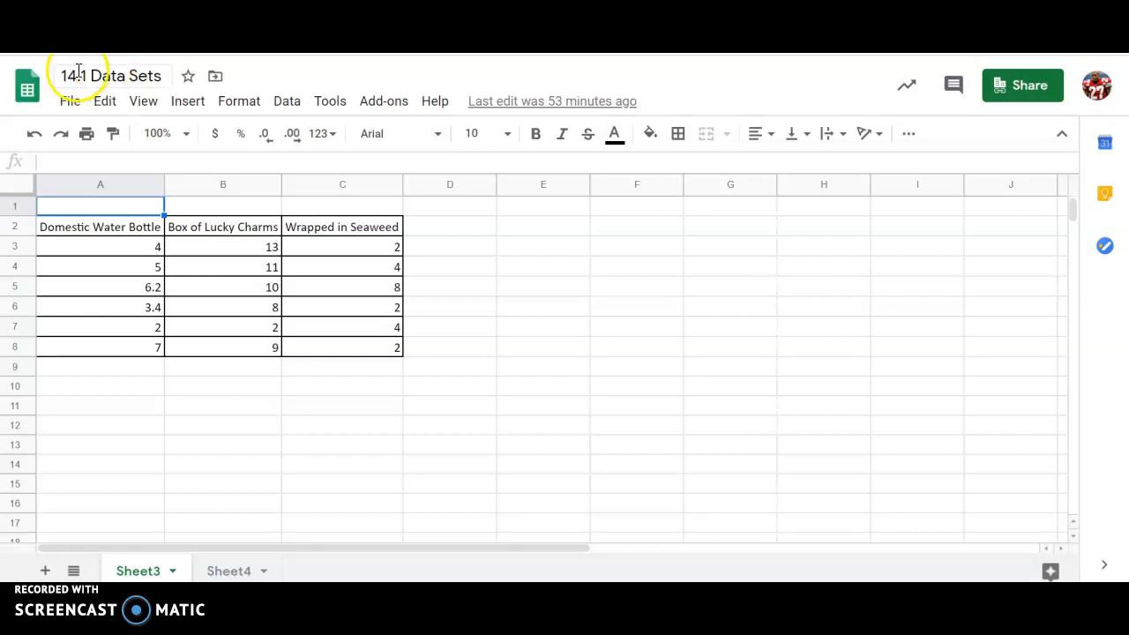
Step: Select the whole data table with its headers, then deselect it
click(83, 229)
drag(83, 229, 365, 346)
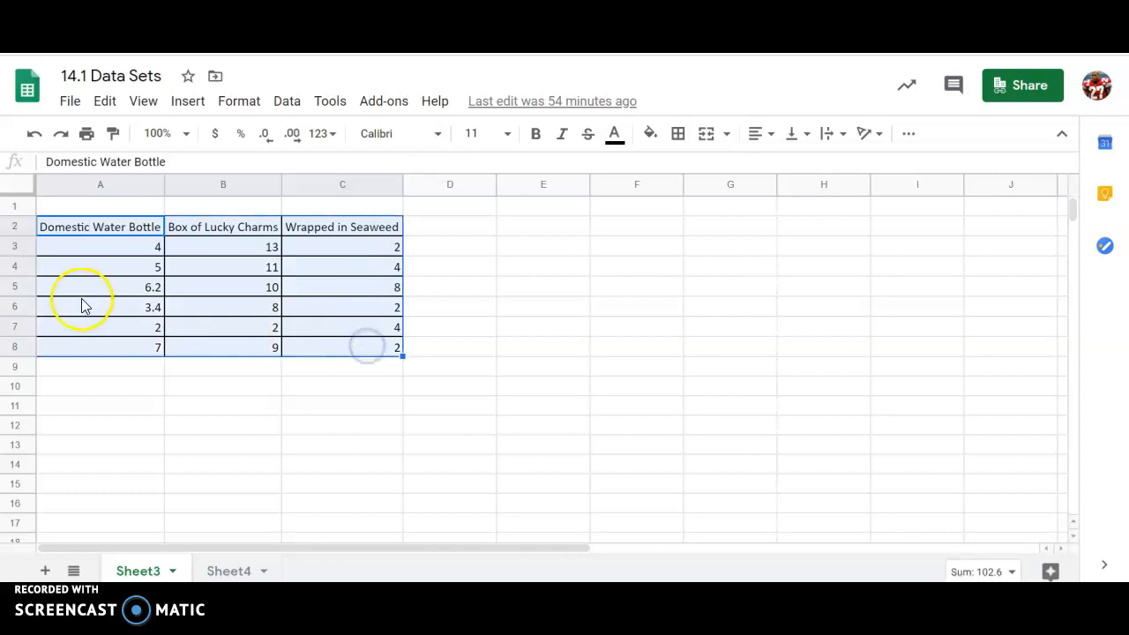
click(546, 232)
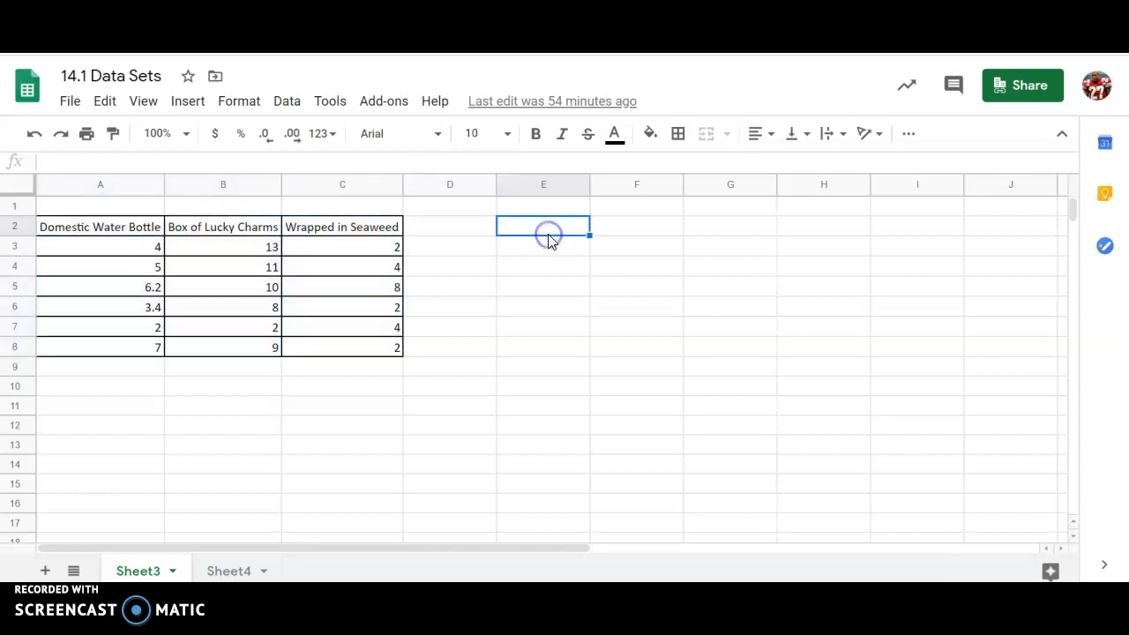
Step: Search the add-on marketplace for the XLMiner Analysis ToolPak, view its page, and close the marketplace
click(399, 104)
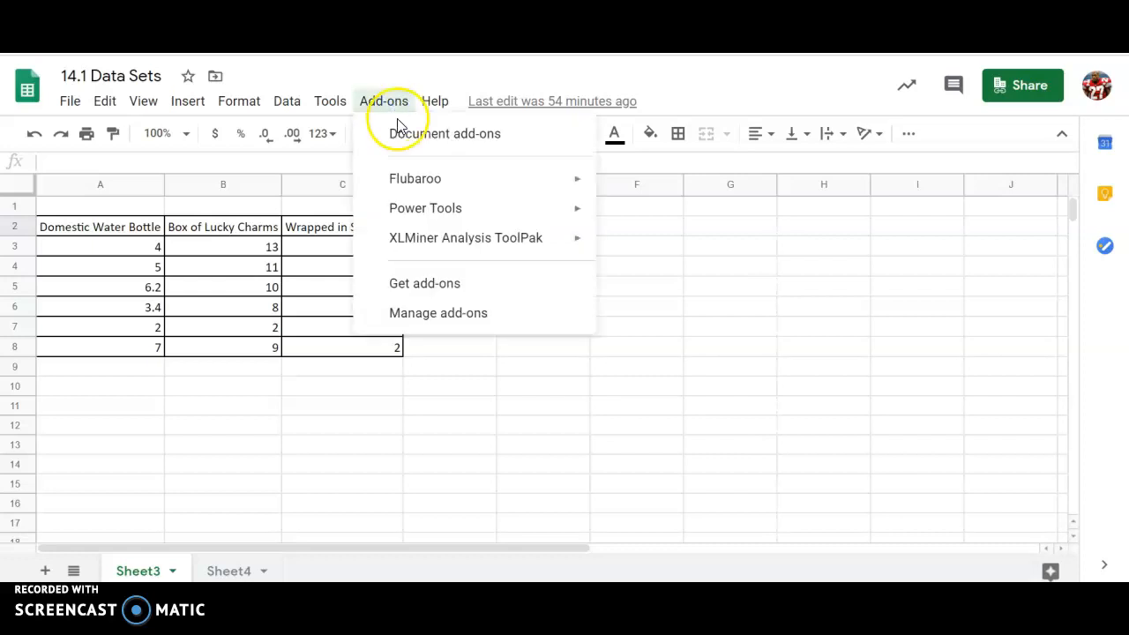
mouse_move(427, 245)
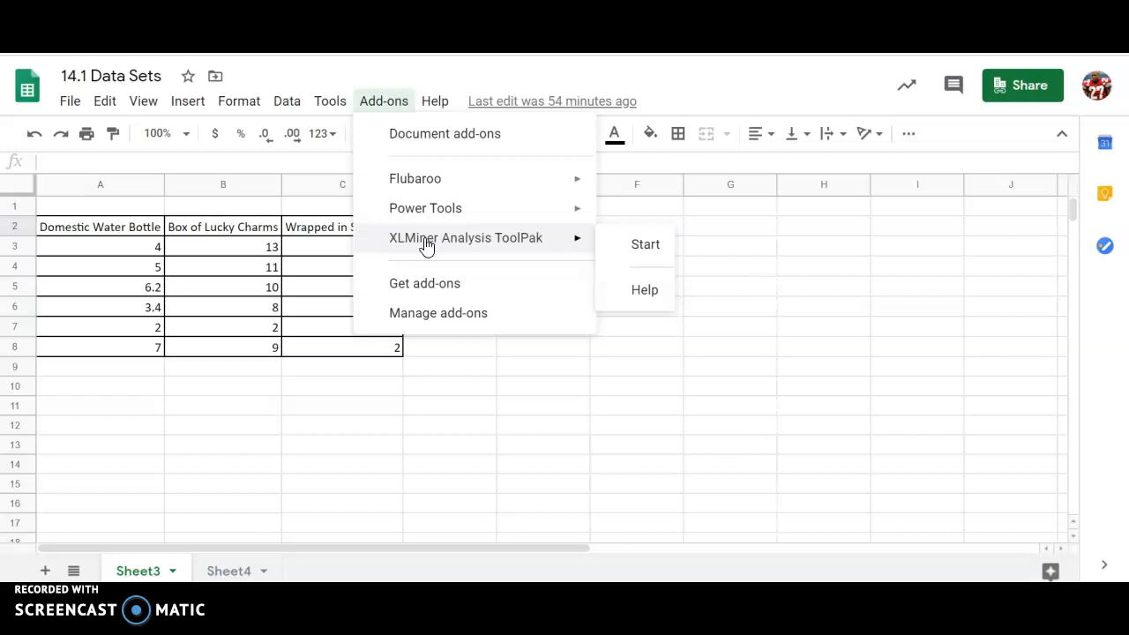
click(432, 284)
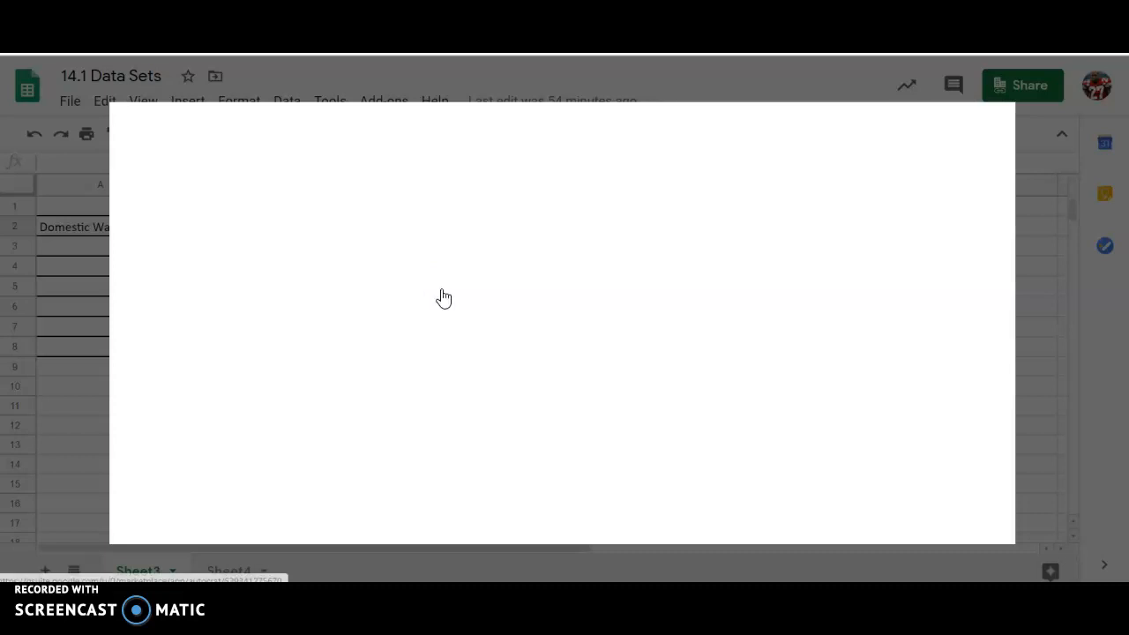
click(512, 139)
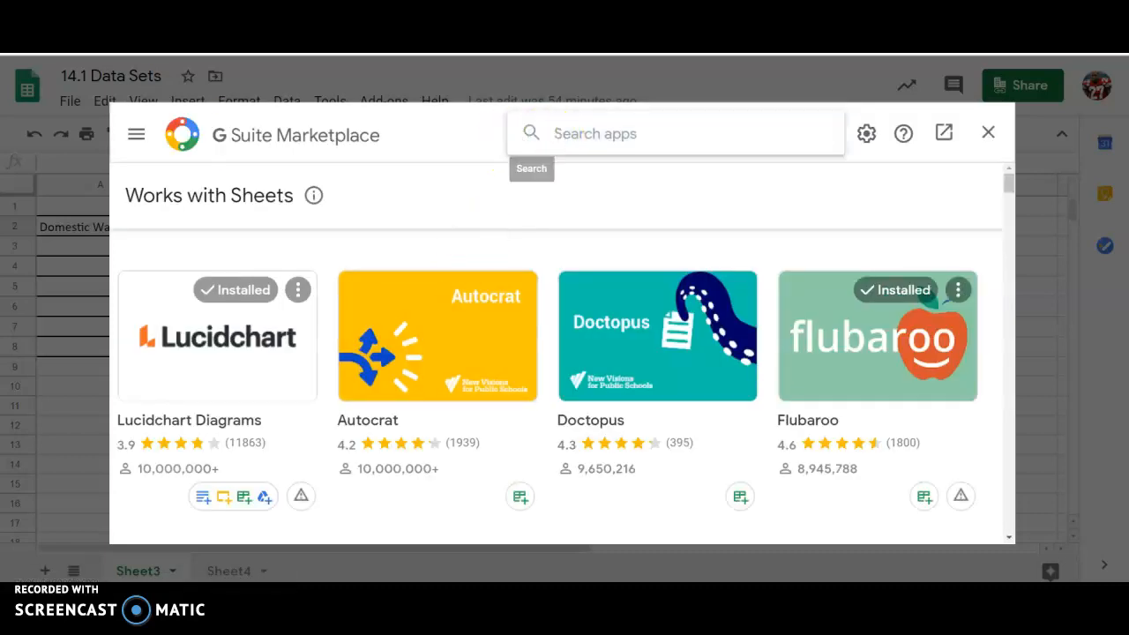
text(xl)
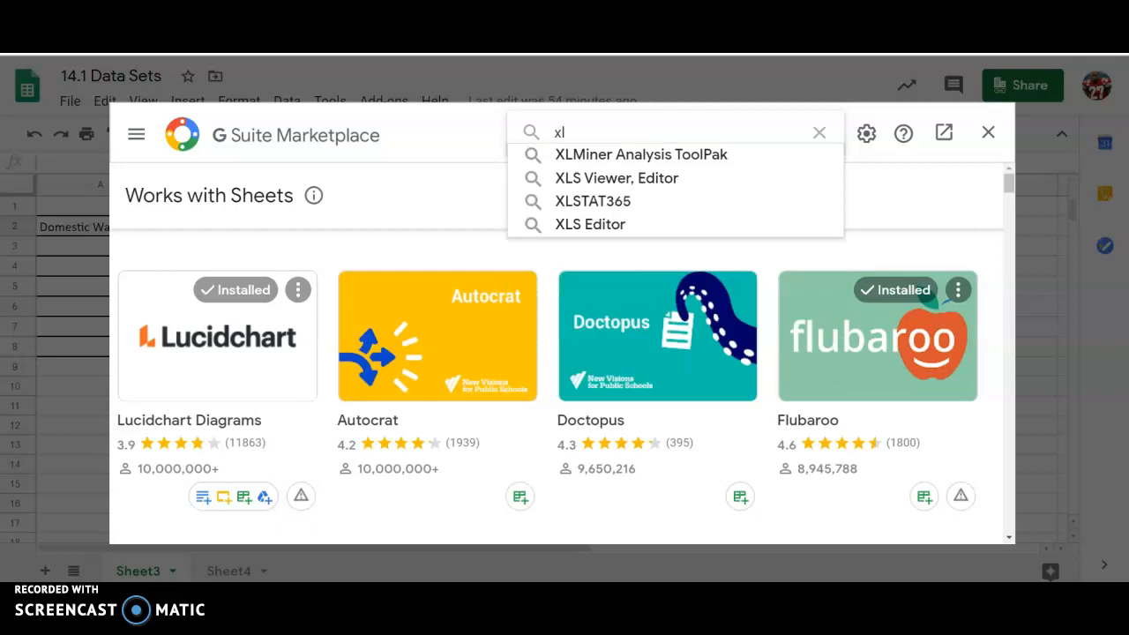
click(628, 153)
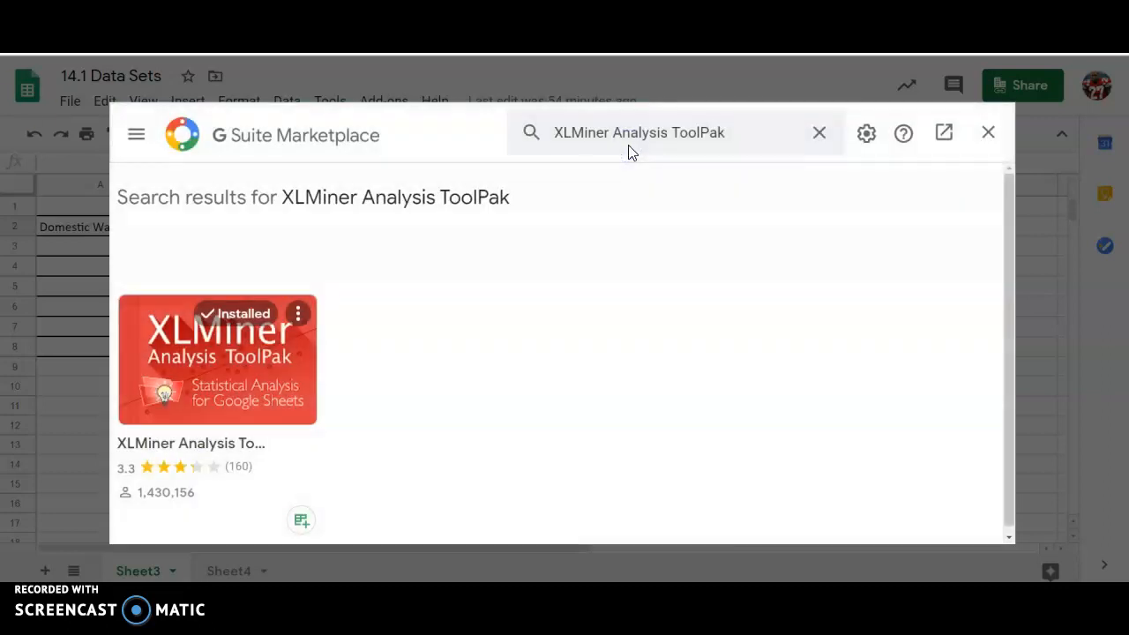
click(229, 391)
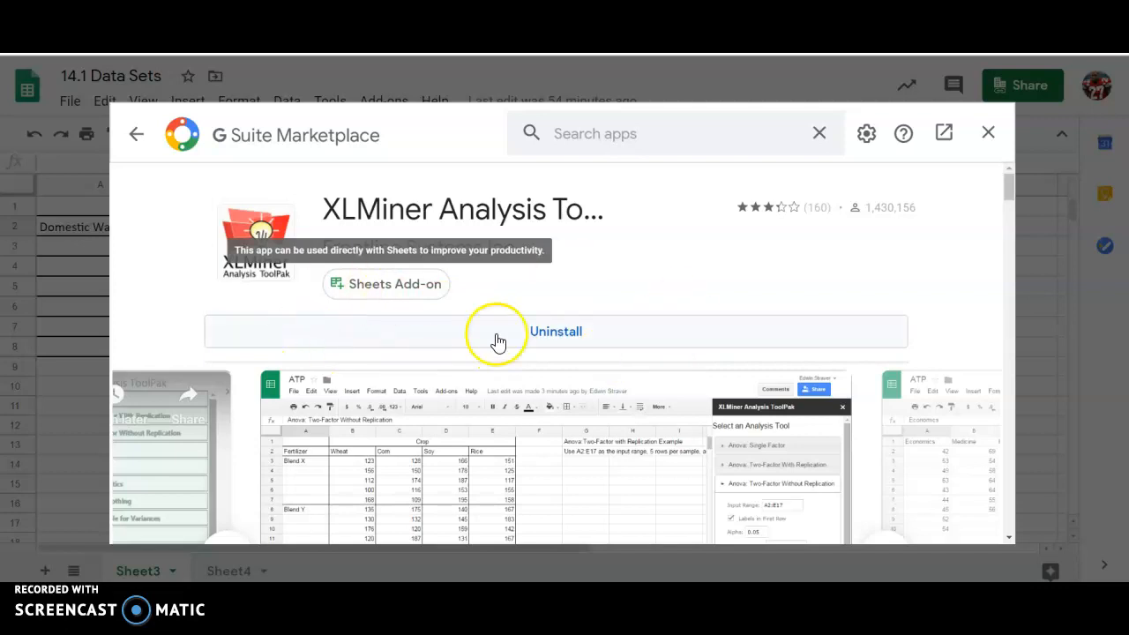
click(991, 133)
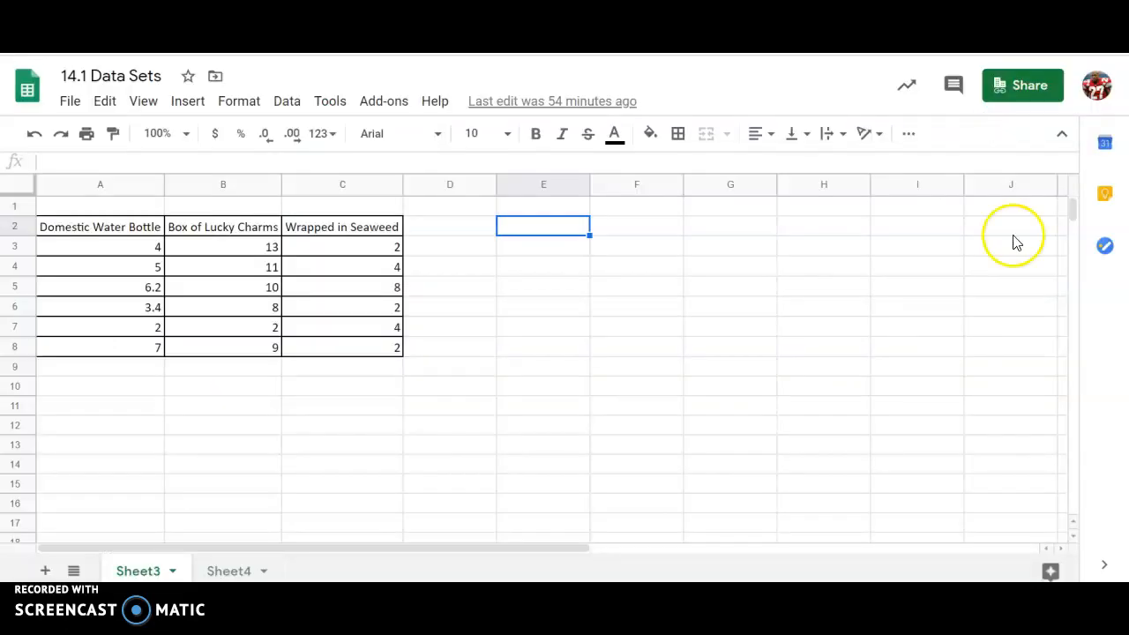
Step: Launch the XLMiner Analysis ToolPak and expand its Anova: Single Factor form
click(399, 104)
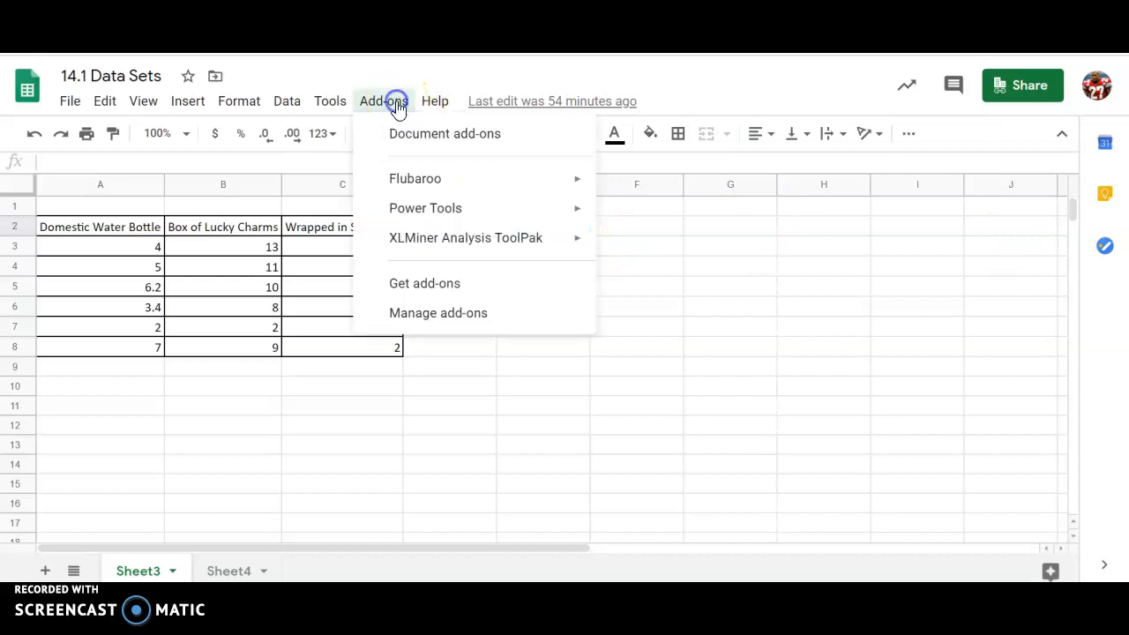
mouse_move(432, 248)
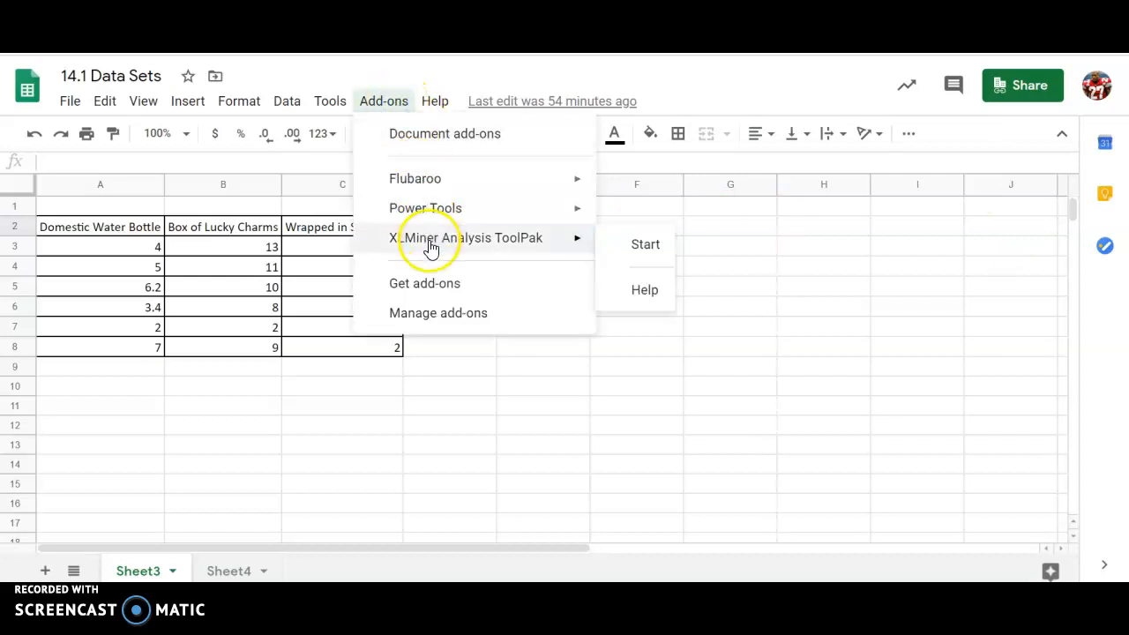
click(635, 251)
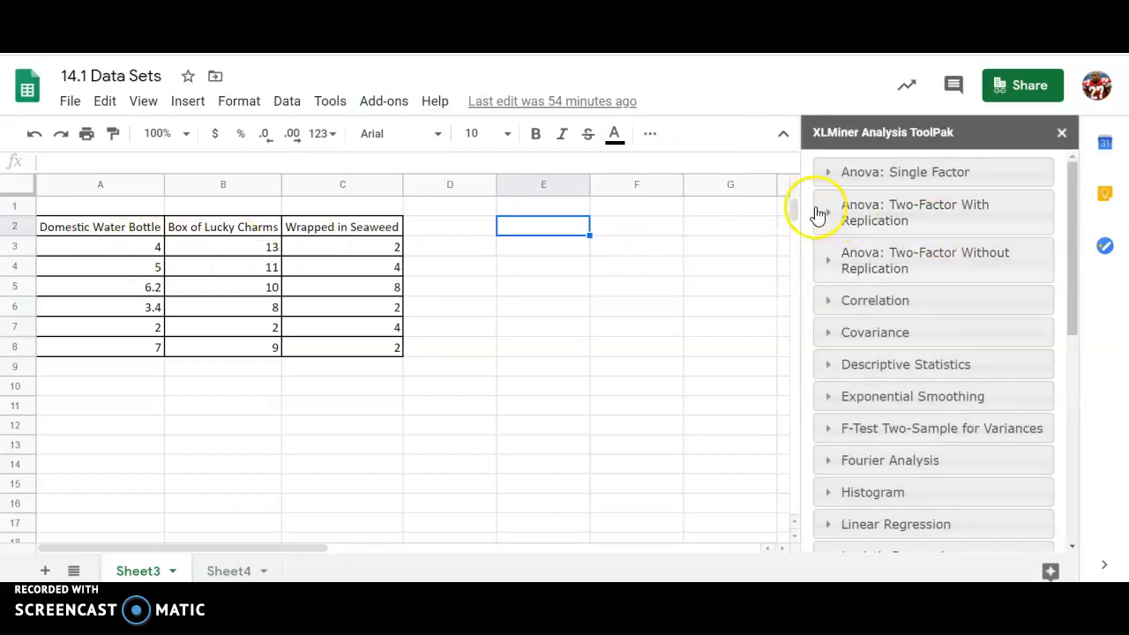
click(879, 180)
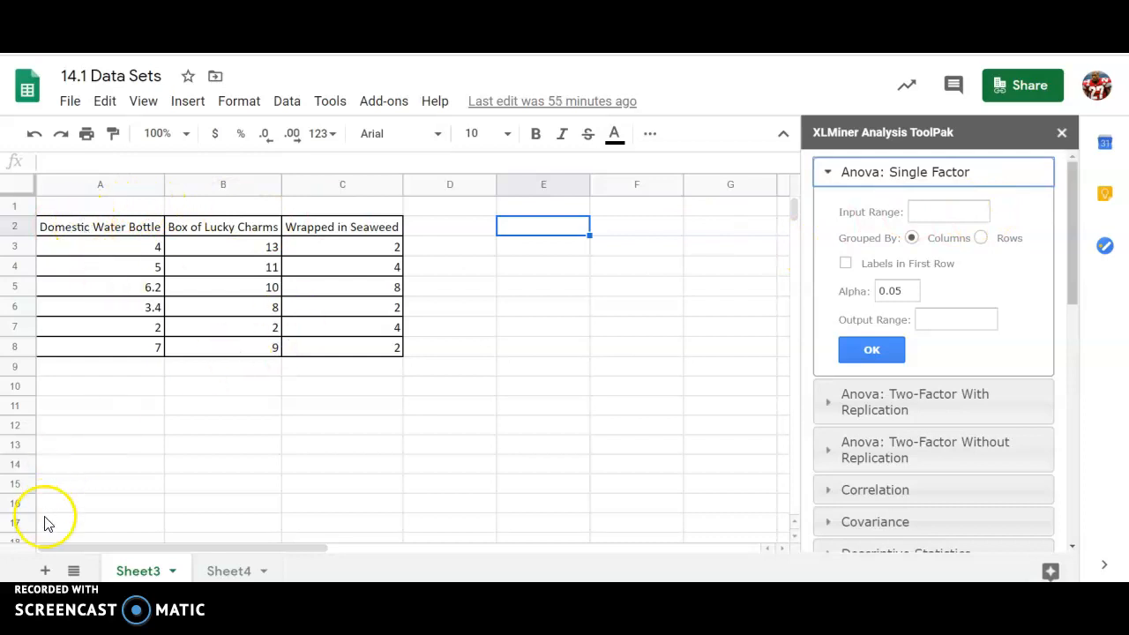
Step: Run Anova: Single Factor with input A2:C8, Labels in First Row ticked, output at A10
drag(154, 229, 337, 362)
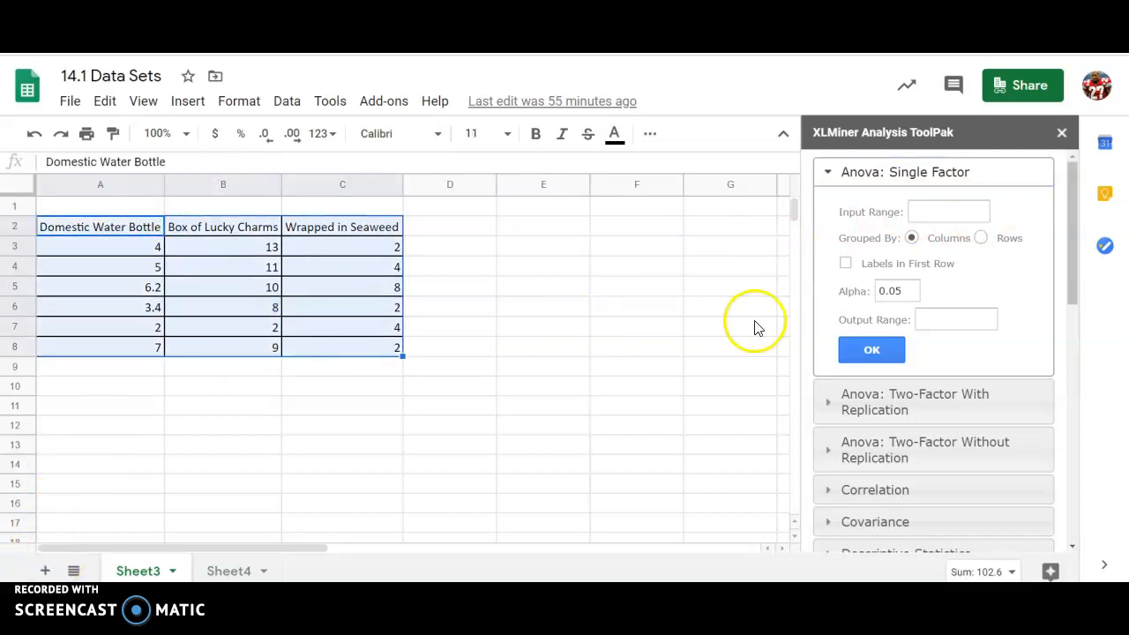
click(936, 215)
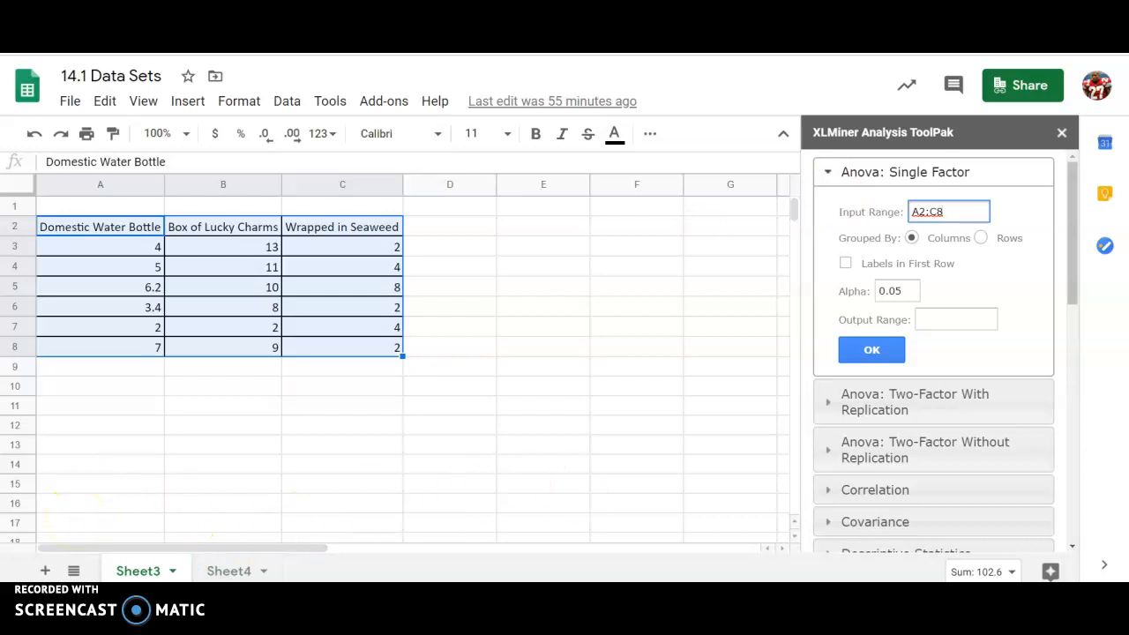
click(846, 263)
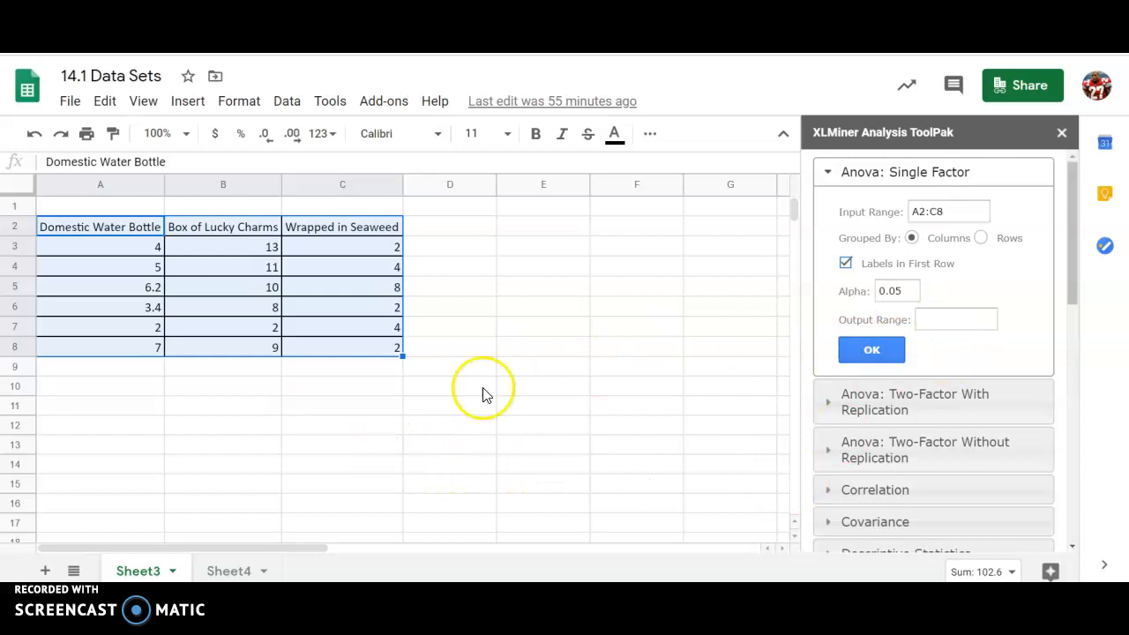
click(84, 387)
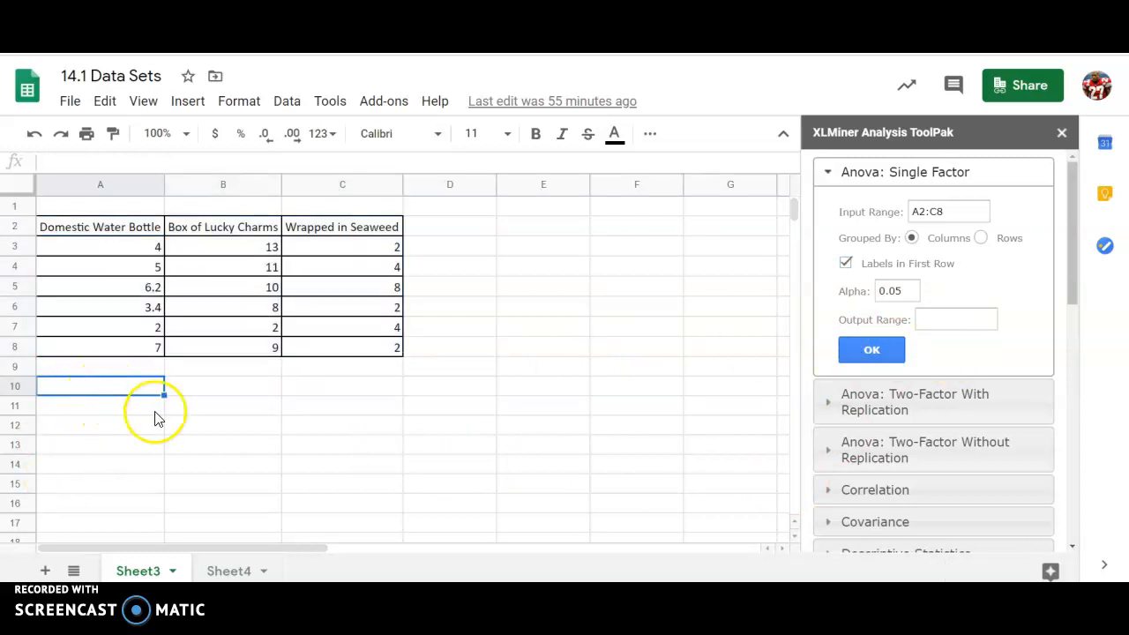
click(923, 322)
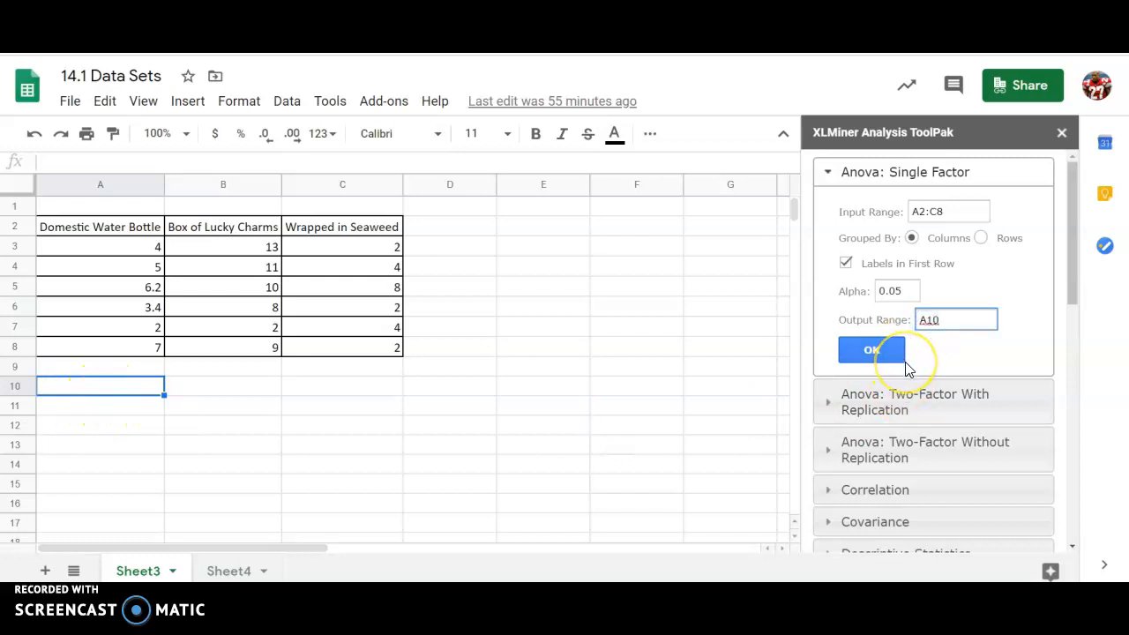
click(878, 357)
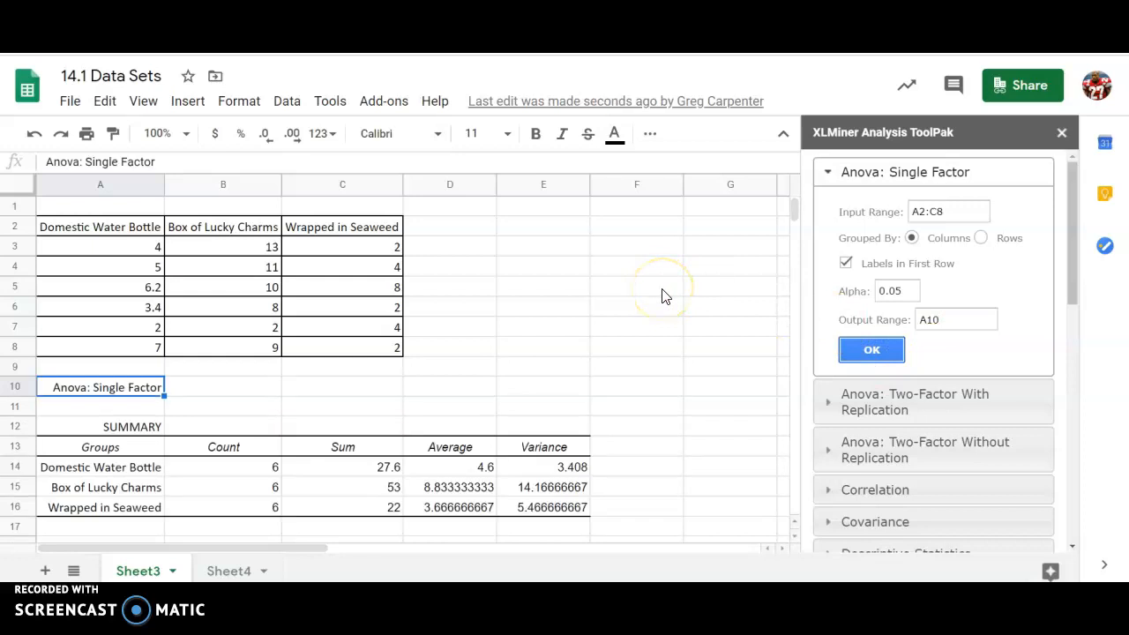
Step: Close the ToolPak sidebar, review the ANOVA output, and select the group summary rows A14:E16
scroll(663, 295, down, 3)
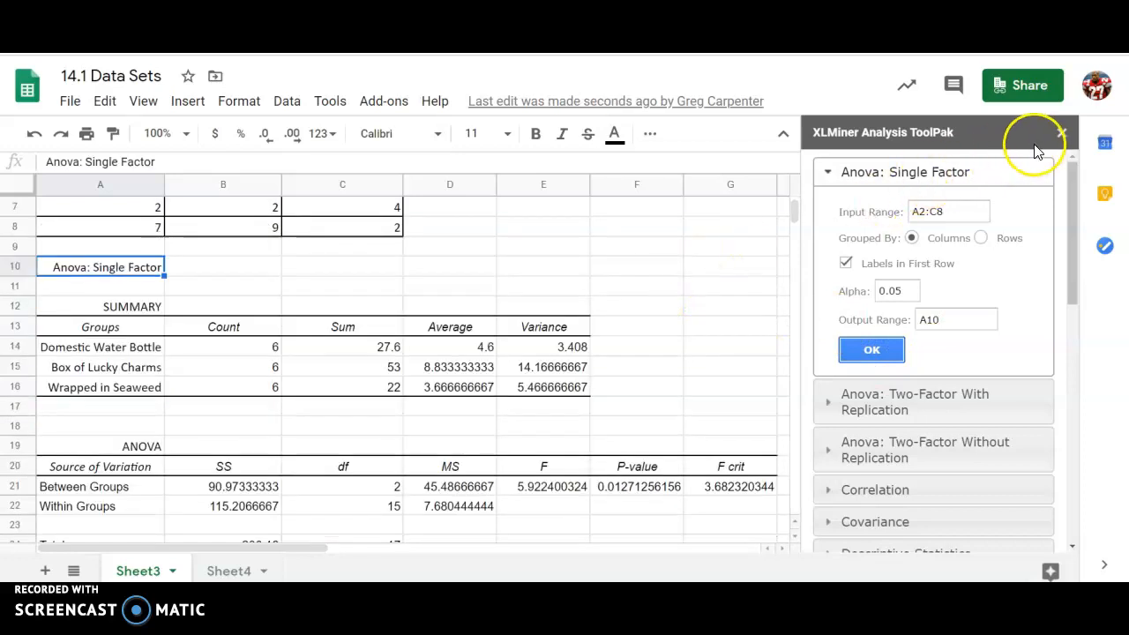
click(1062, 137)
scroll(546, 328, down, 2)
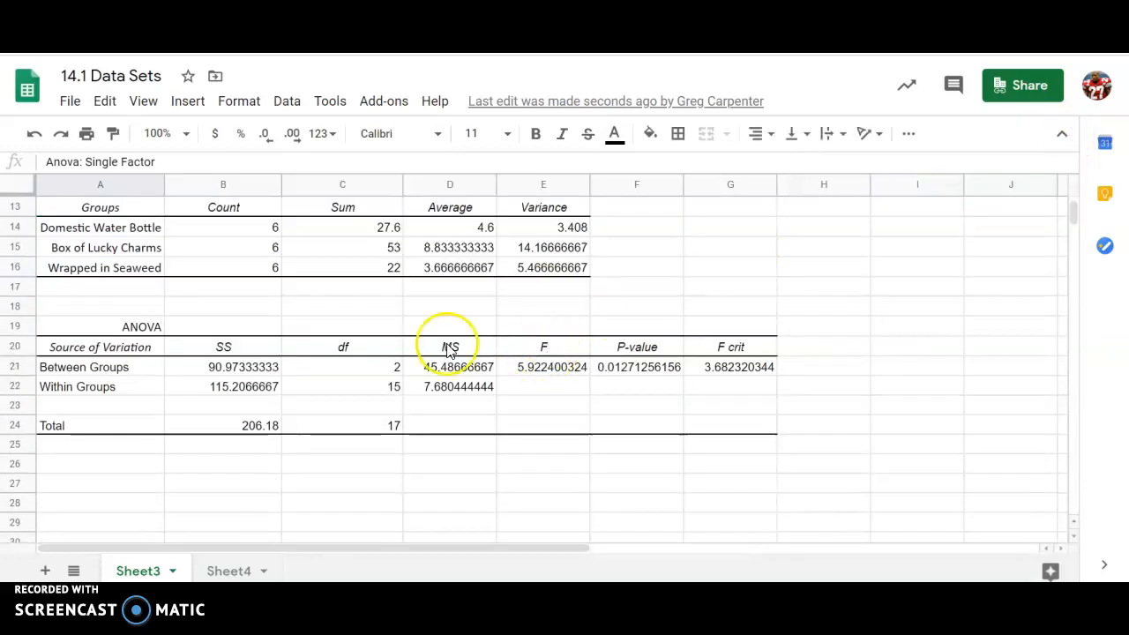
scroll(254, 322, up, 1)
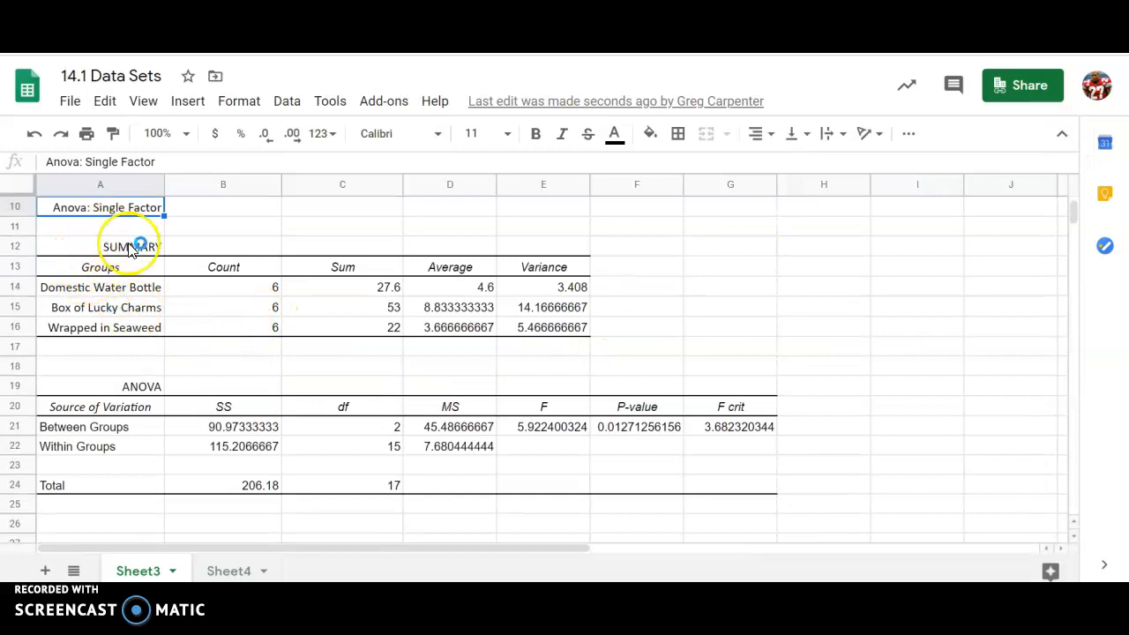
drag(97, 293, 528, 325)
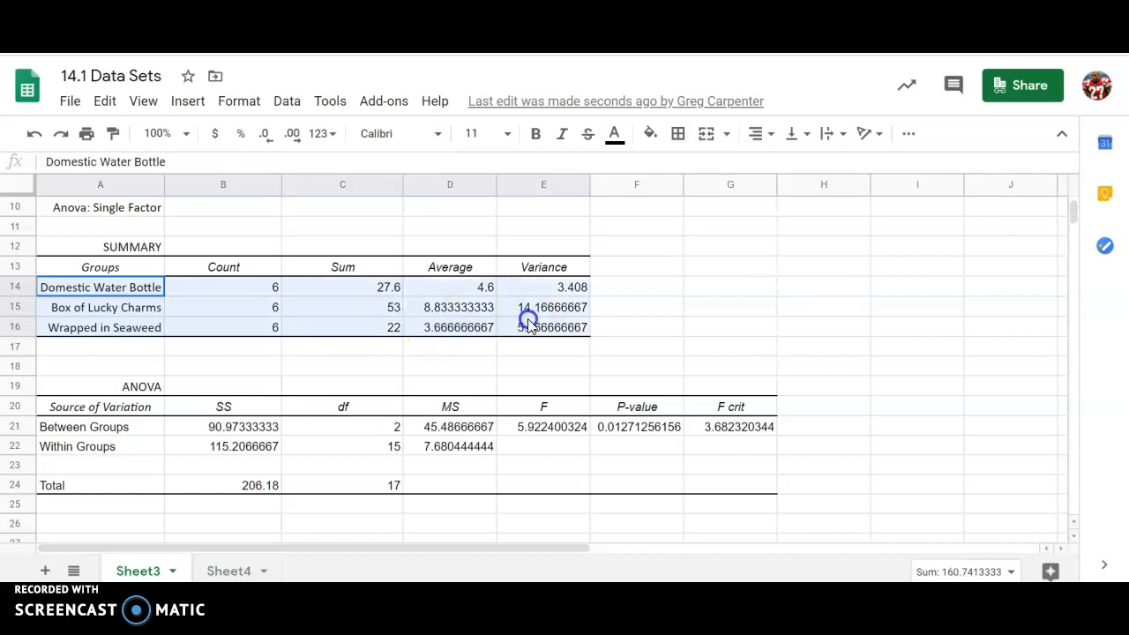
Step: Fill the summary Average and Variance cells D13:E16 yellow
click(428, 274)
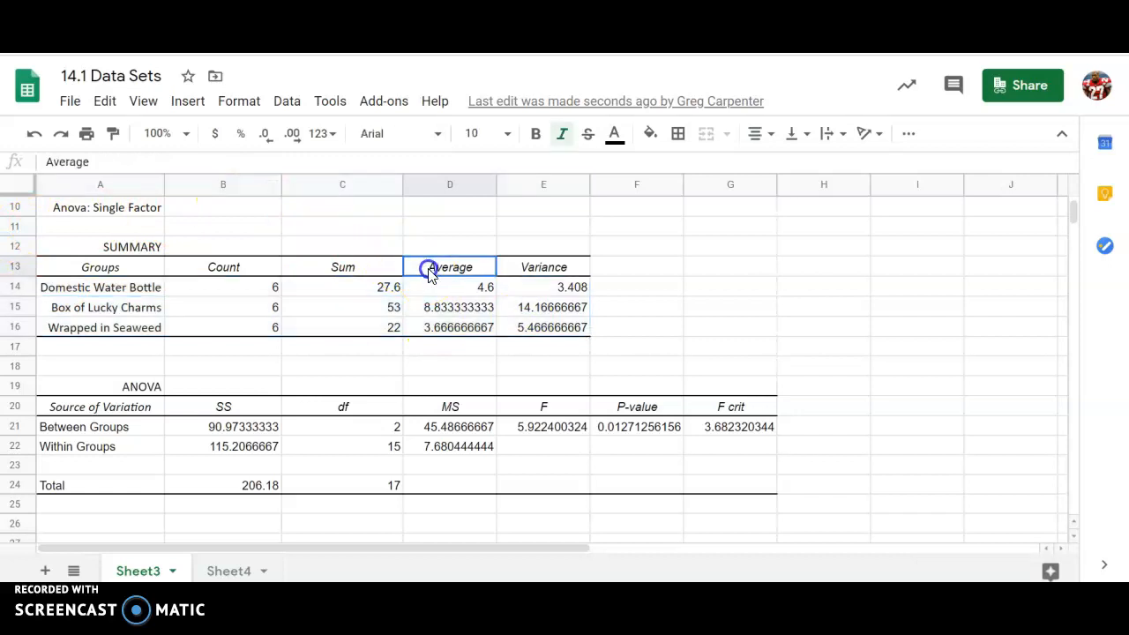
drag(428, 273, 515, 327)
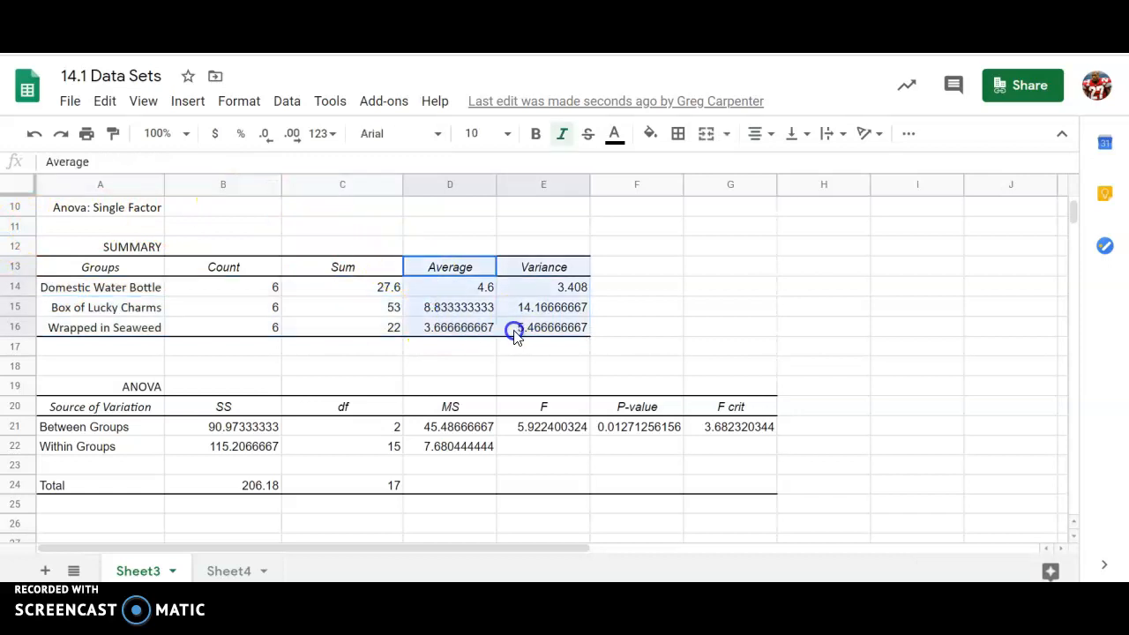
click(650, 134)
click(722, 219)
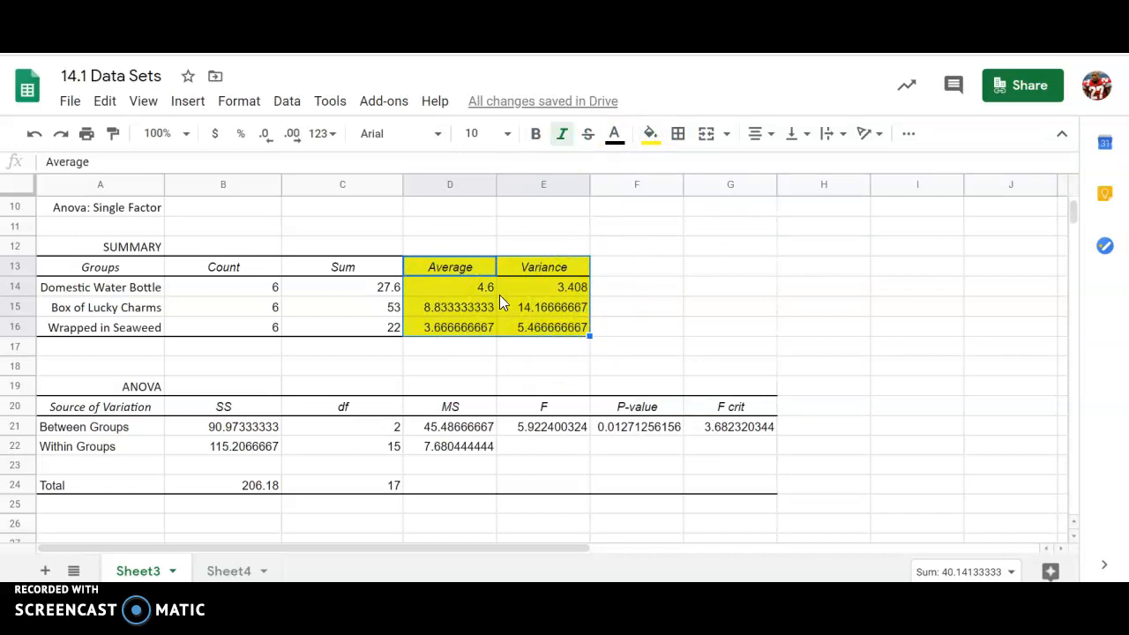
Step: Change the Average and Variance fill to orange, then select the Between and Within Groups df values
scroll(499, 300, down, 1)
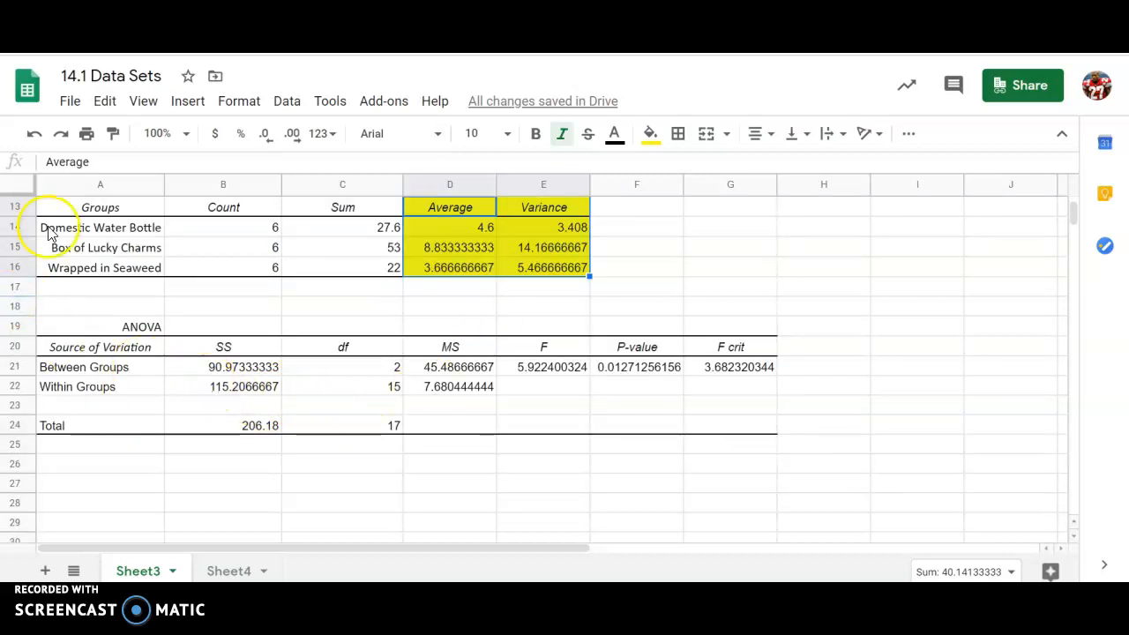
click(649, 134)
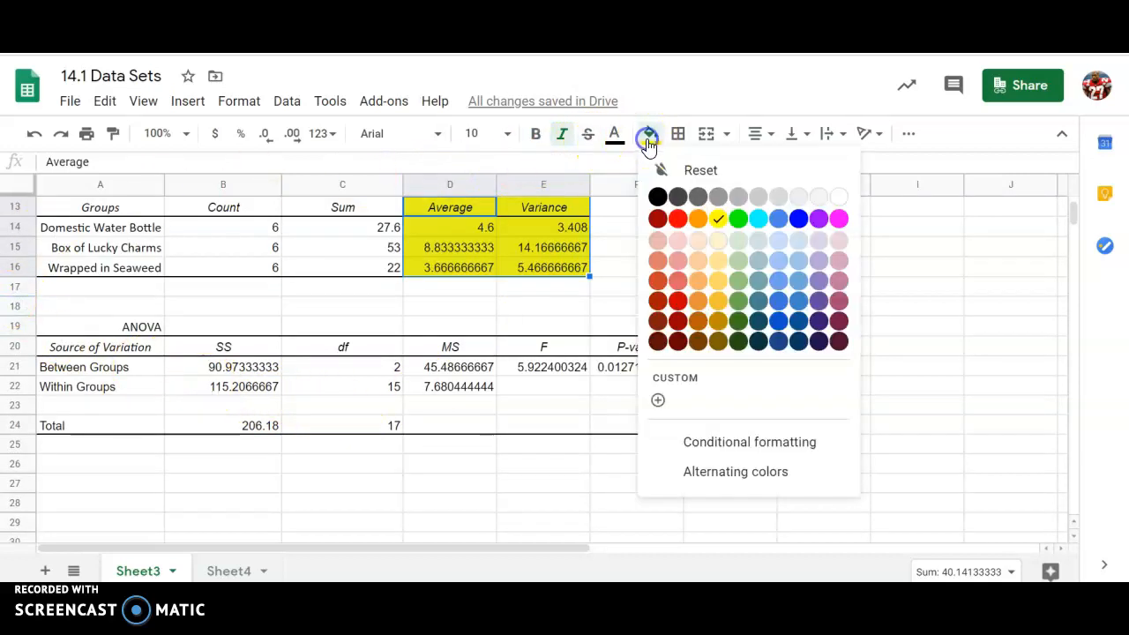
click(697, 220)
click(365, 368)
shift+click(364, 389)
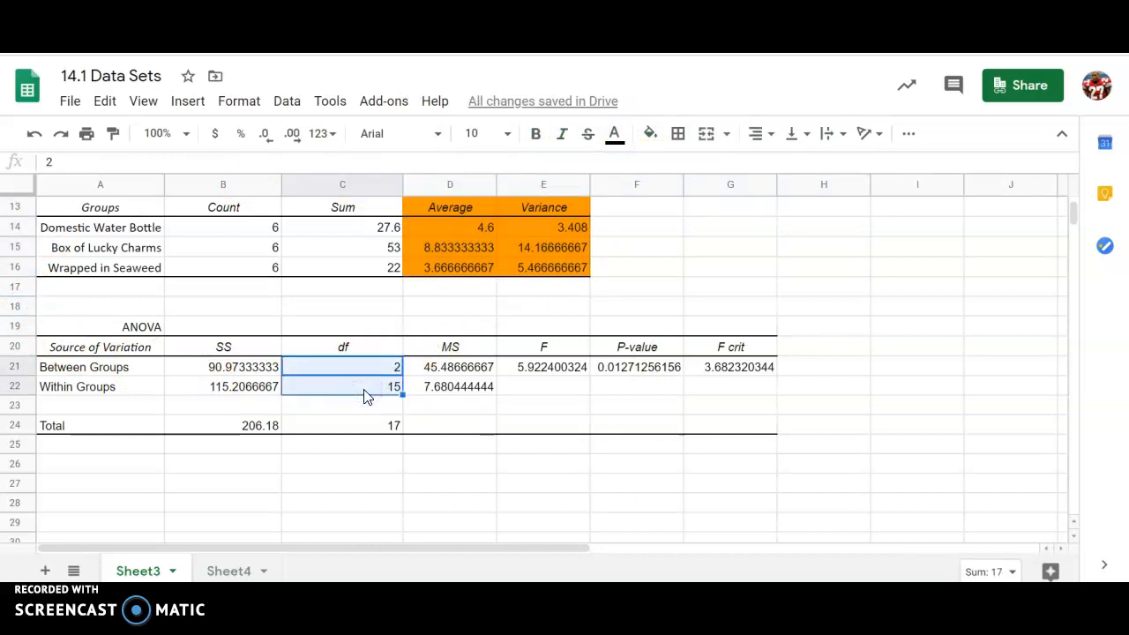
Step: Select the Between Groups F, P-value and F crit cells E21:G21 and fill them green
click(445, 368)
shift+click(447, 395)
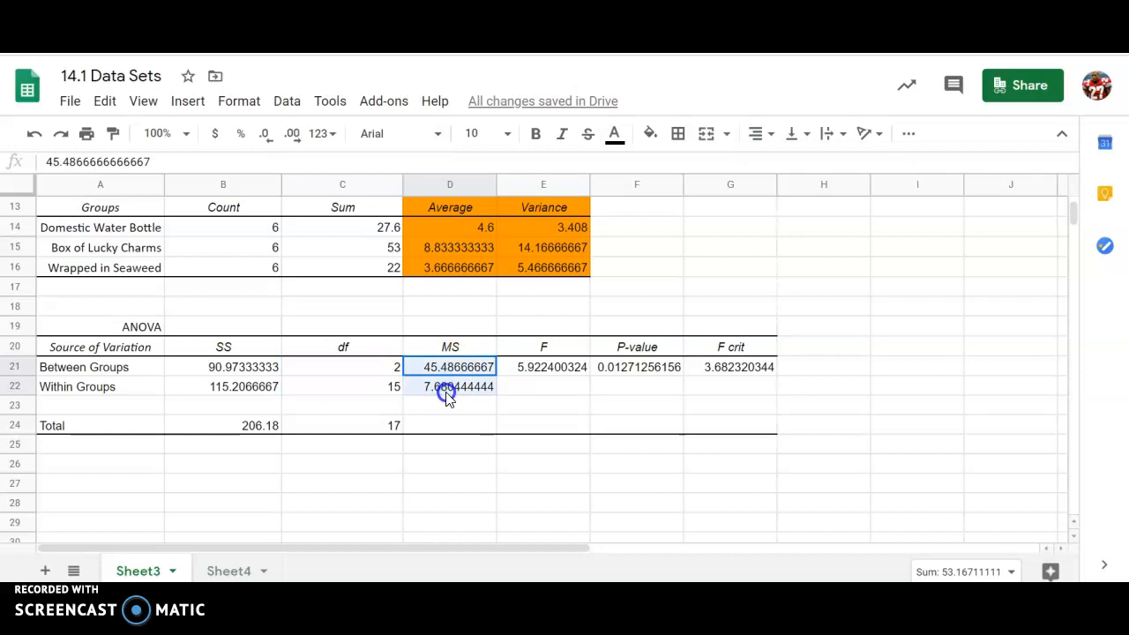
click(446, 367)
shift+click(456, 393)
click(531, 370)
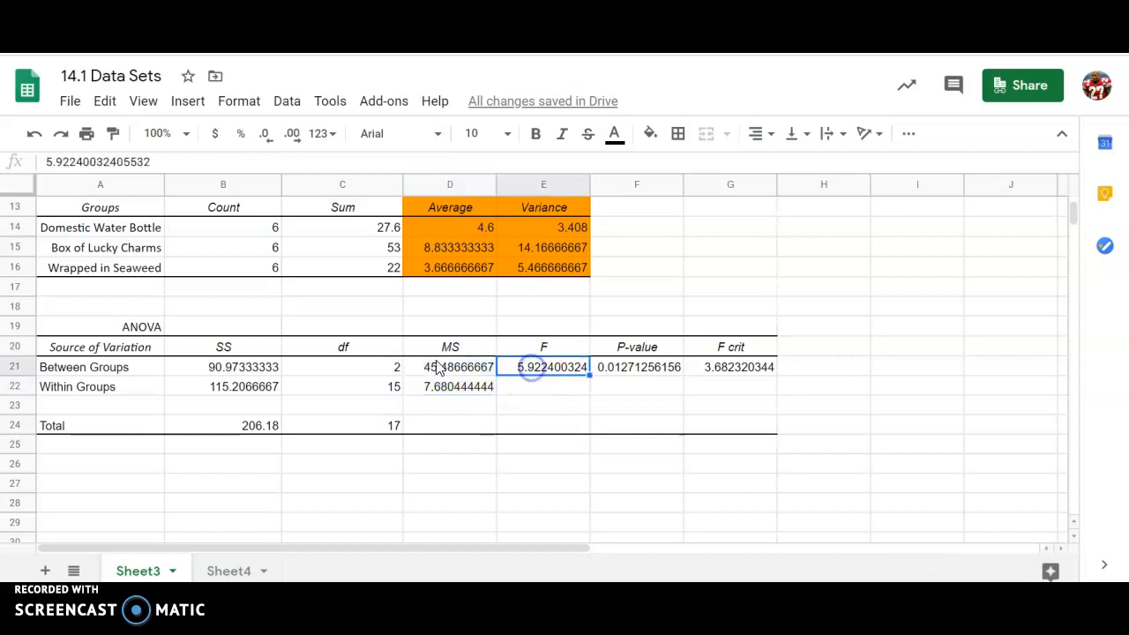
click(575, 403)
drag(548, 365, 704, 358)
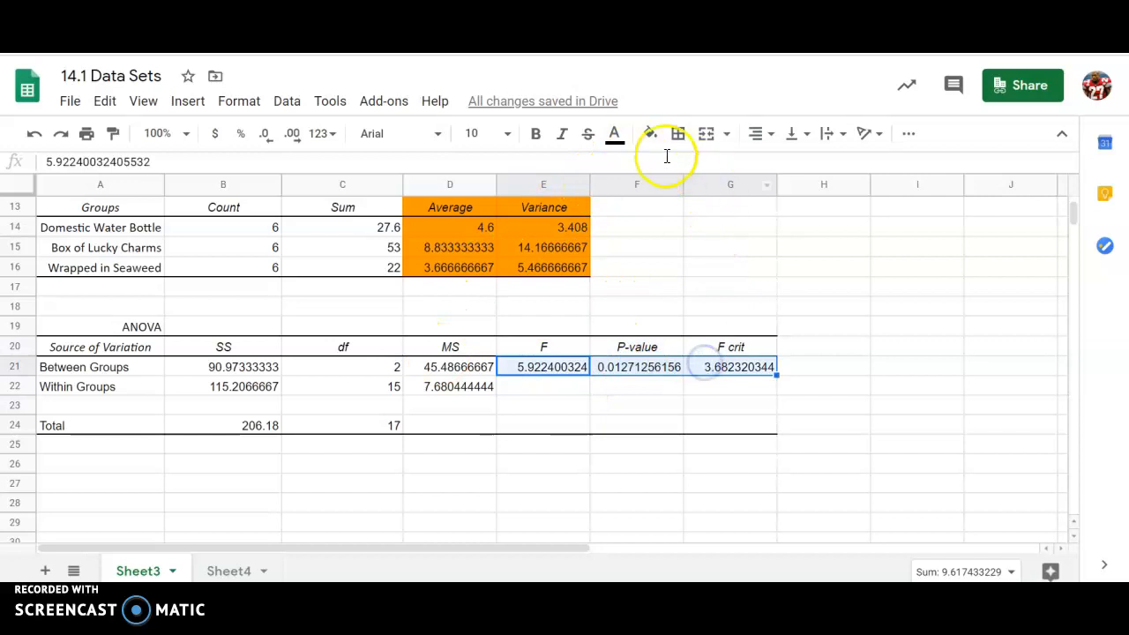
click(649, 133)
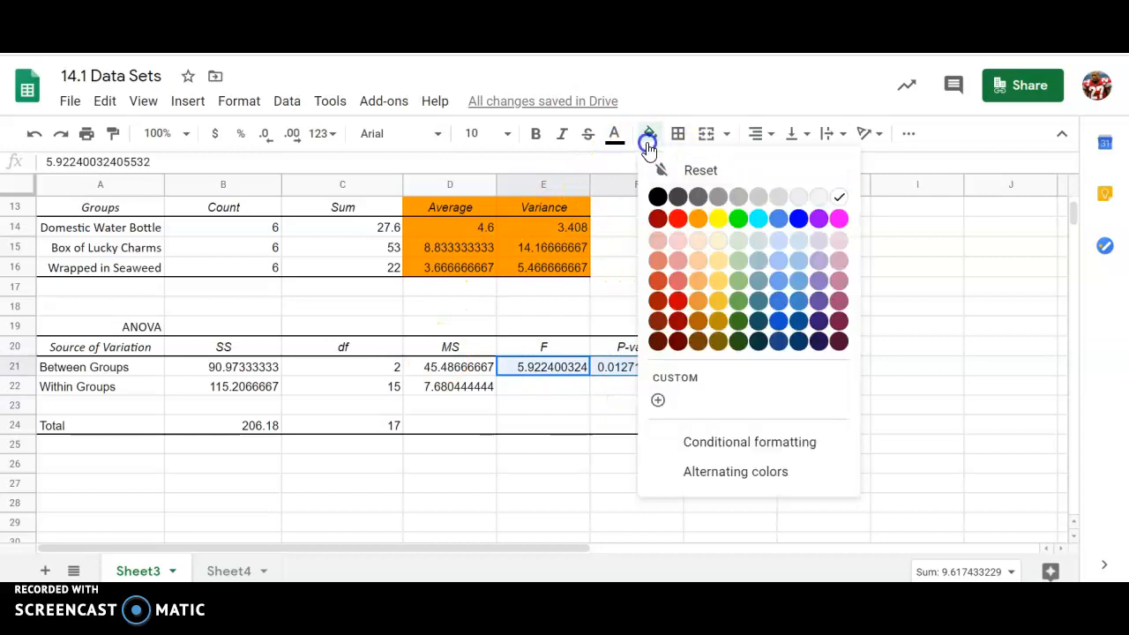
click(735, 219)
click(562, 389)
click(558, 371)
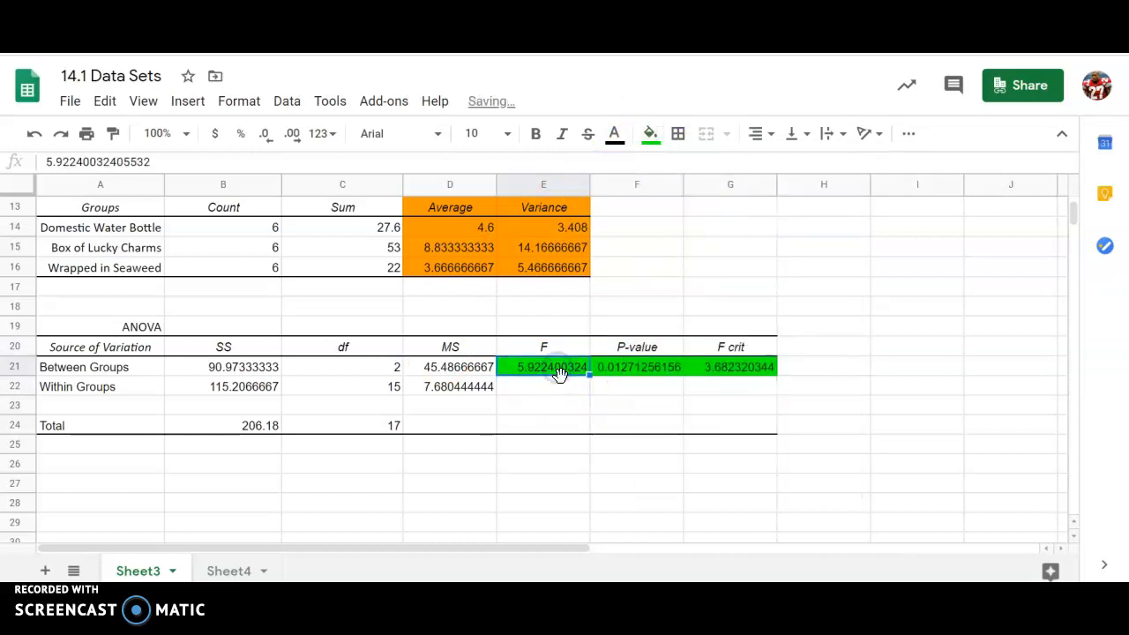
click(716, 385)
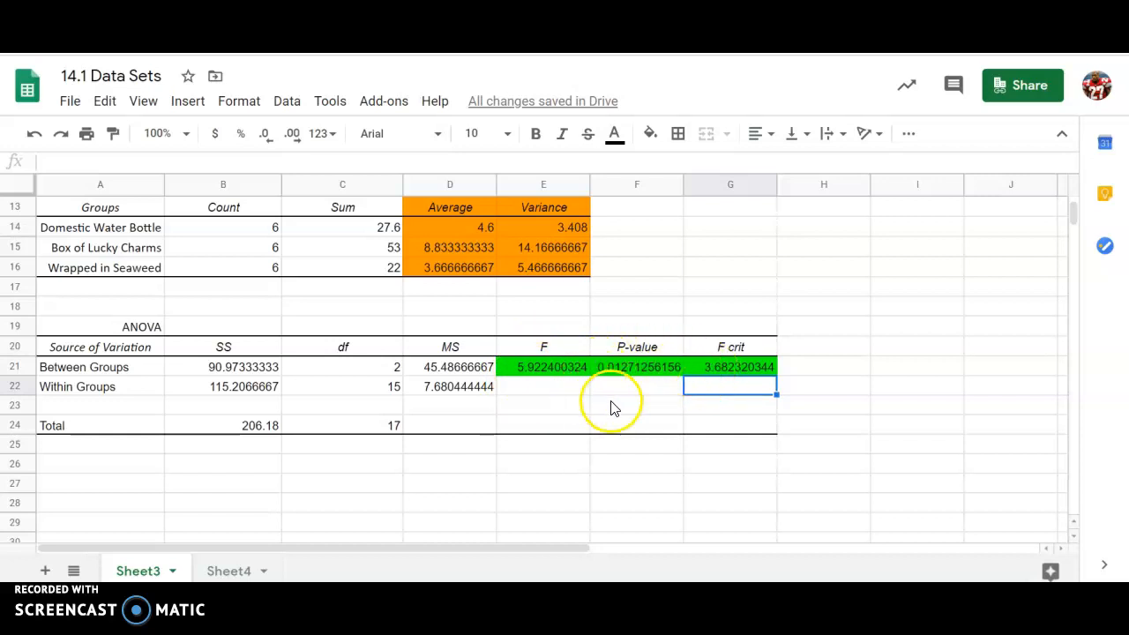
Step: Enter the note 'If P<alpha, we reject' in cell E26 below the ANOVA table
click(586, 463)
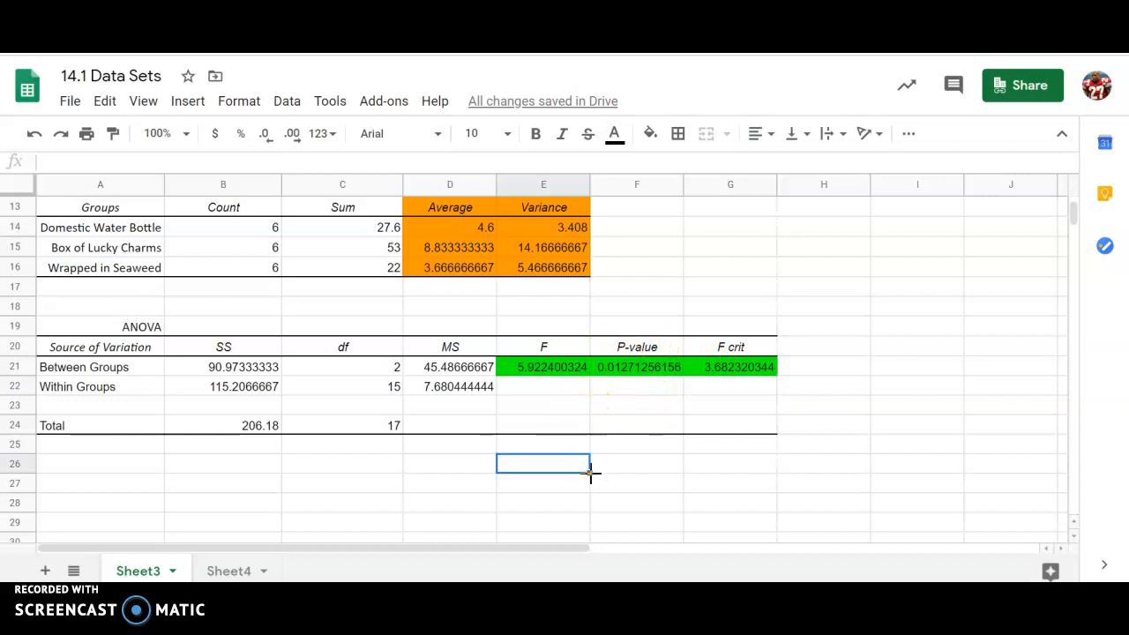
text(If P<alp)
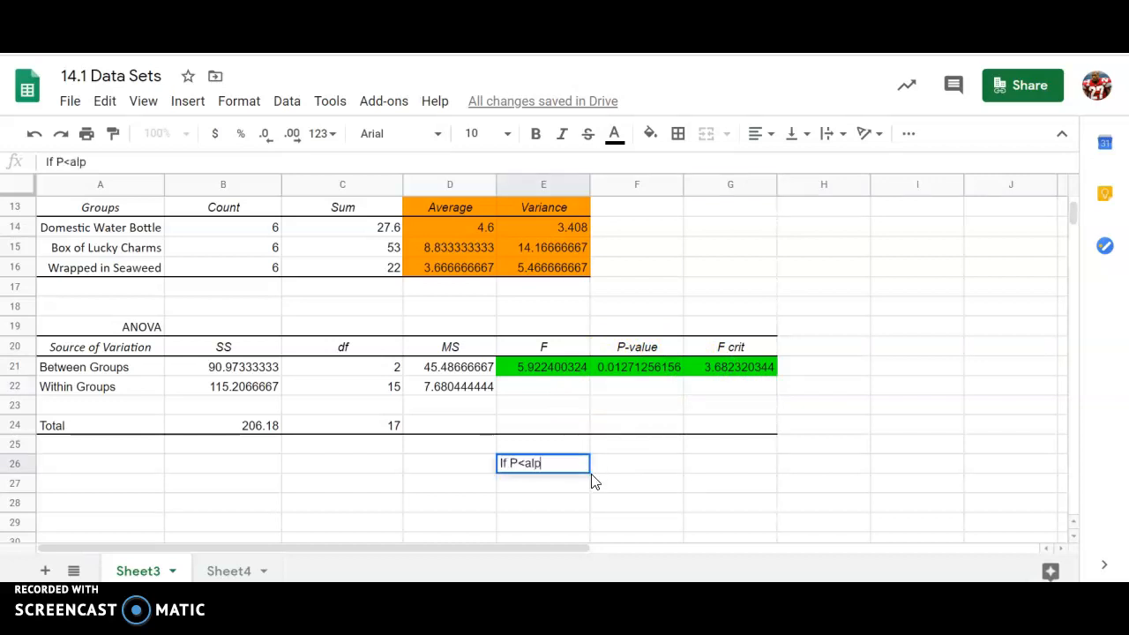
text(ha, we reject)
key(Return)
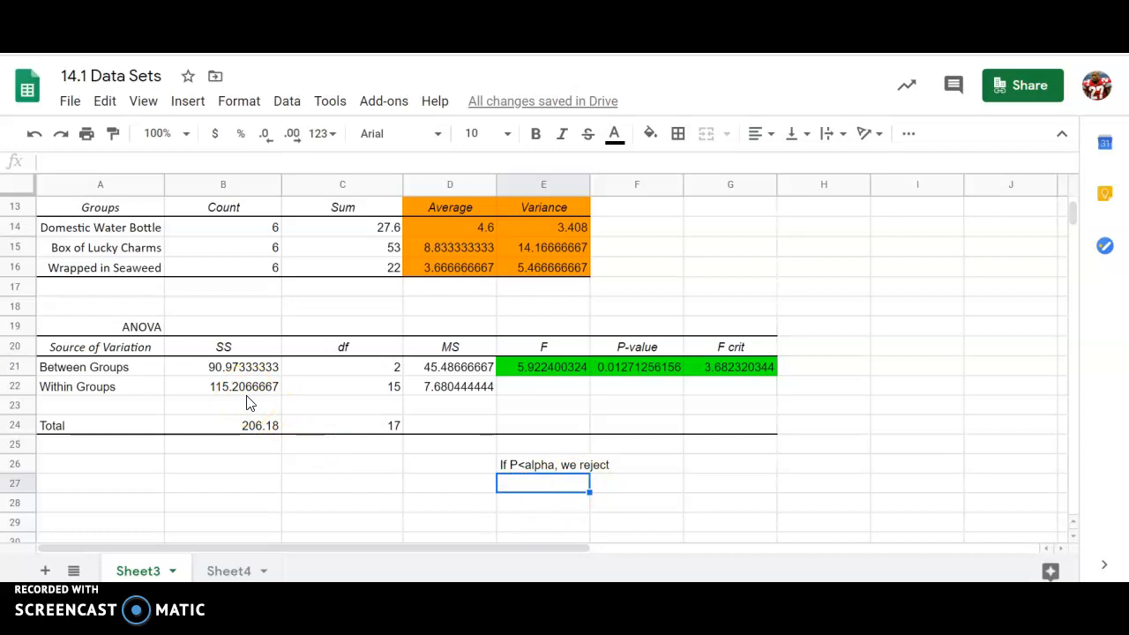
scroll(247, 406, up, 1)
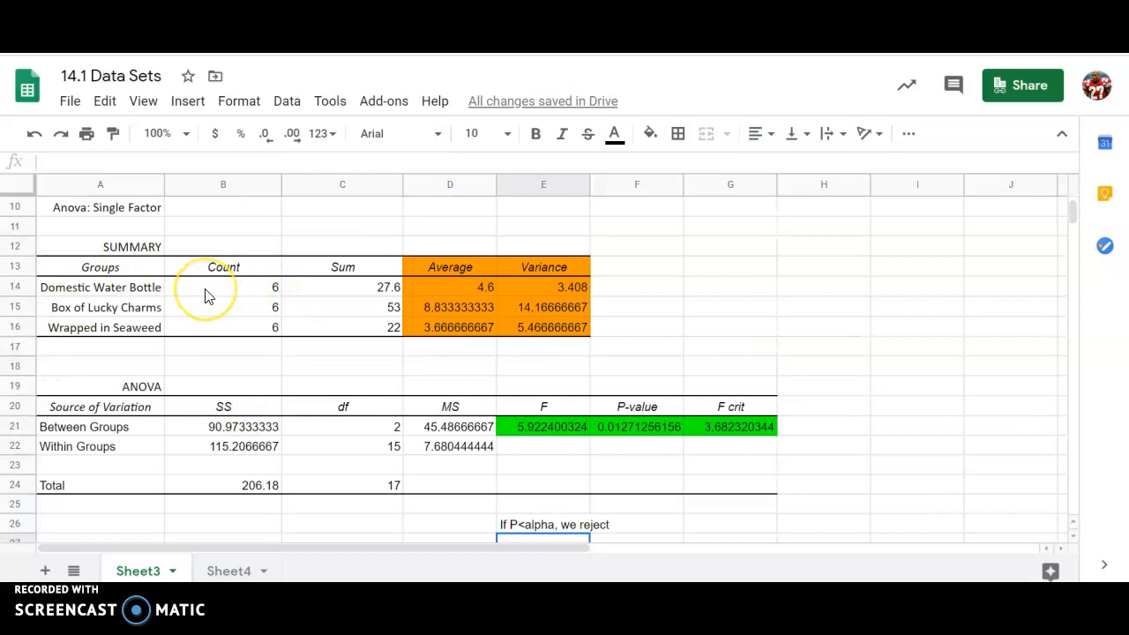
scroll(209, 297, down, 1)
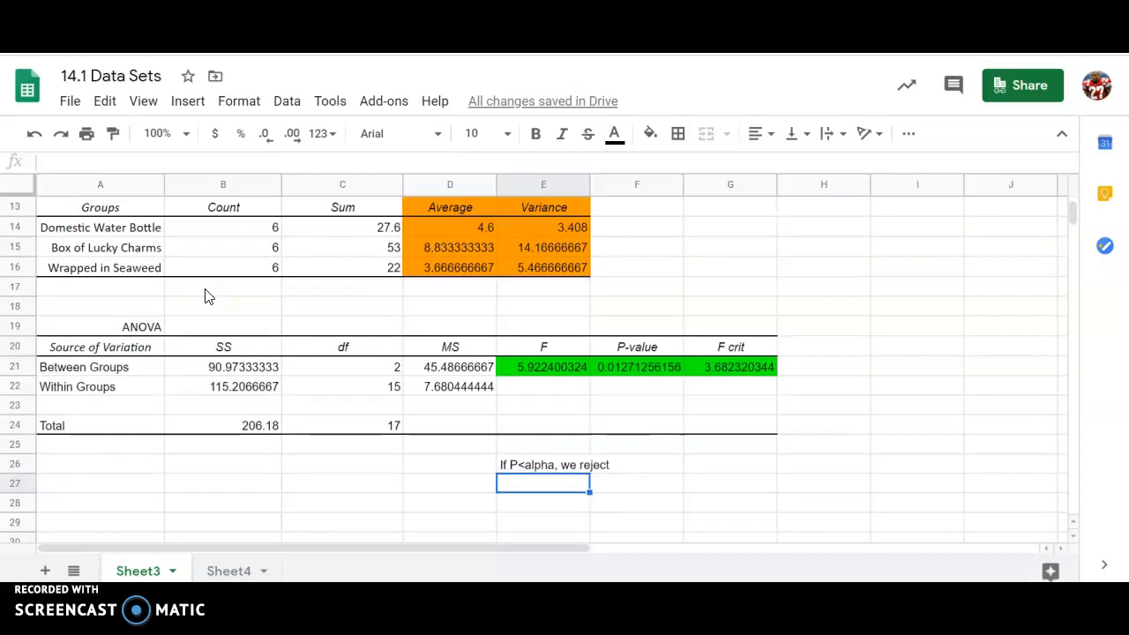
scroll(209, 296, up, 1)
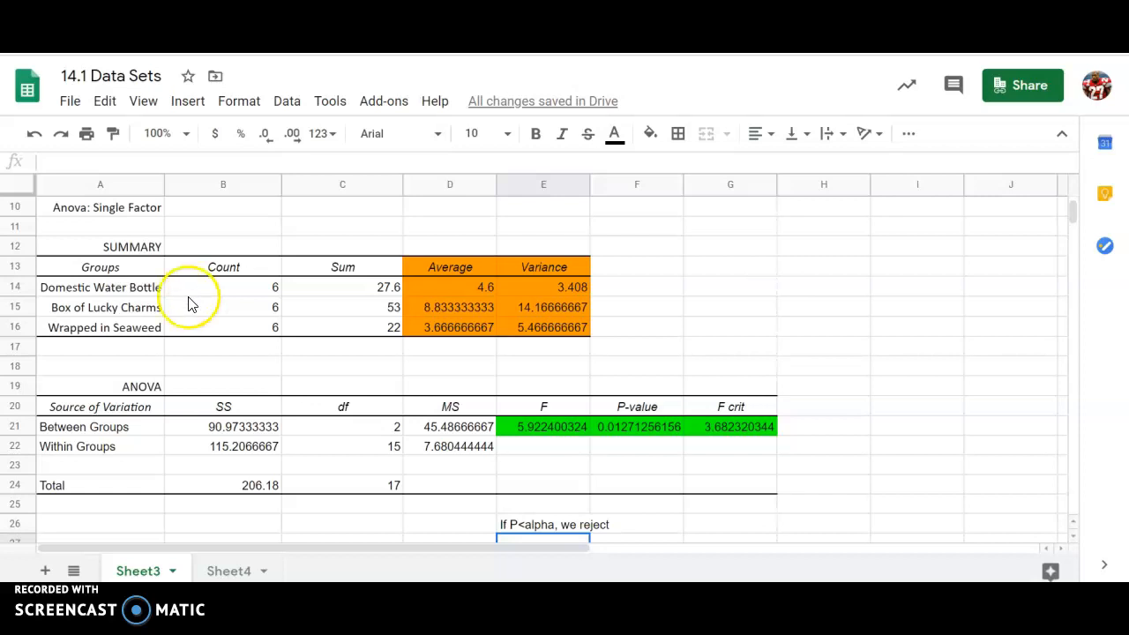
Step: View the Sheet4 regional energy data, select cell A2, then go to the Google Docs notes
click(227, 572)
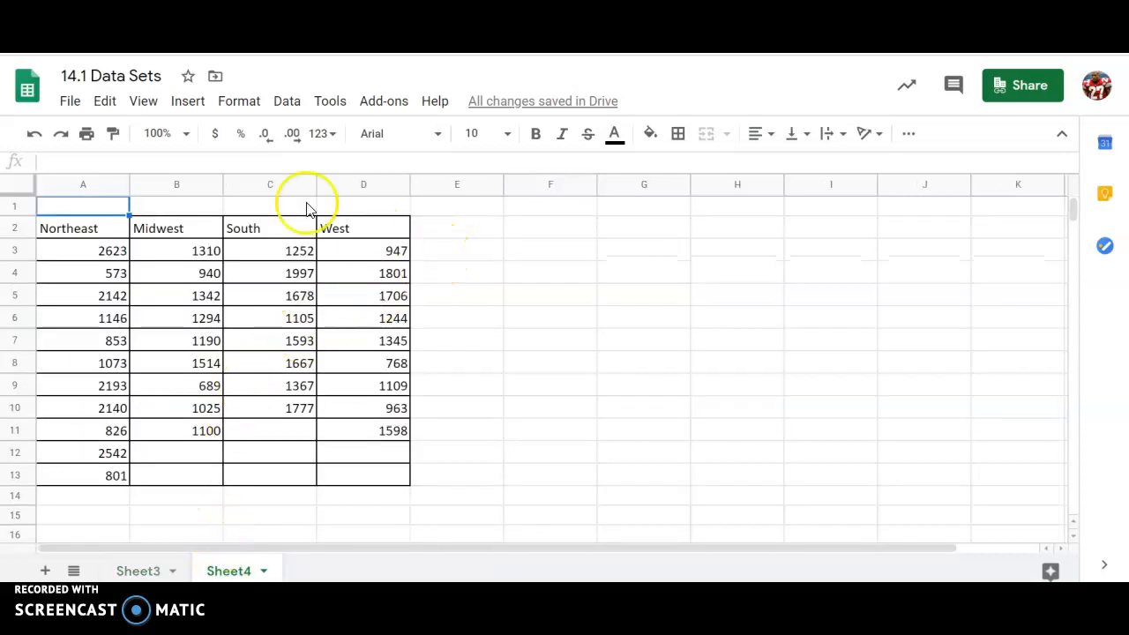
click(97, 230)
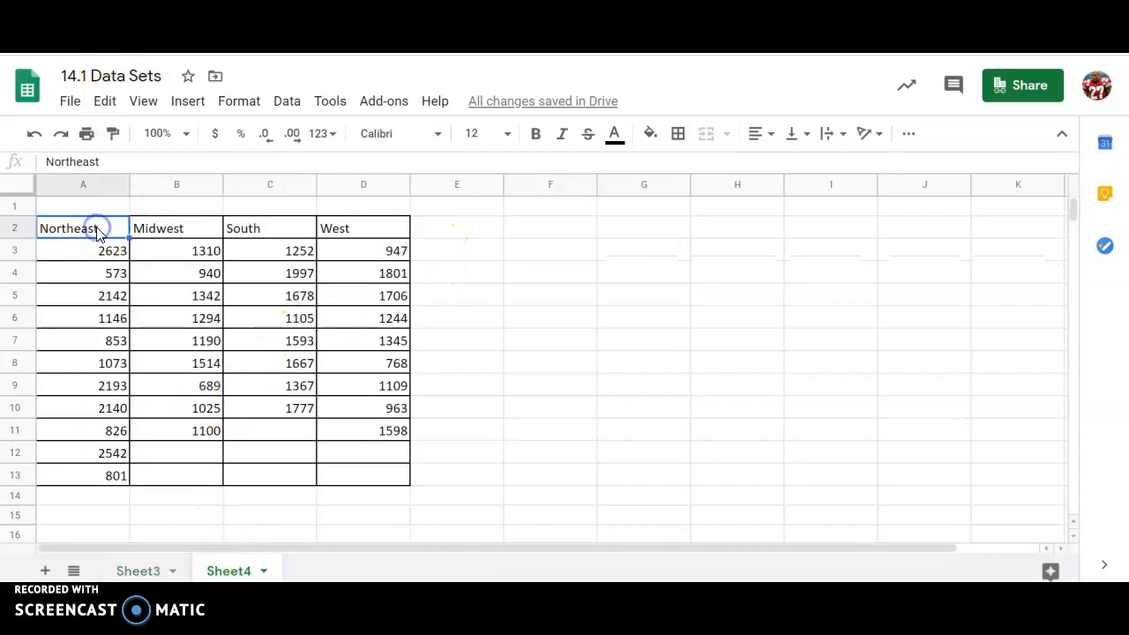
click(282, 27)
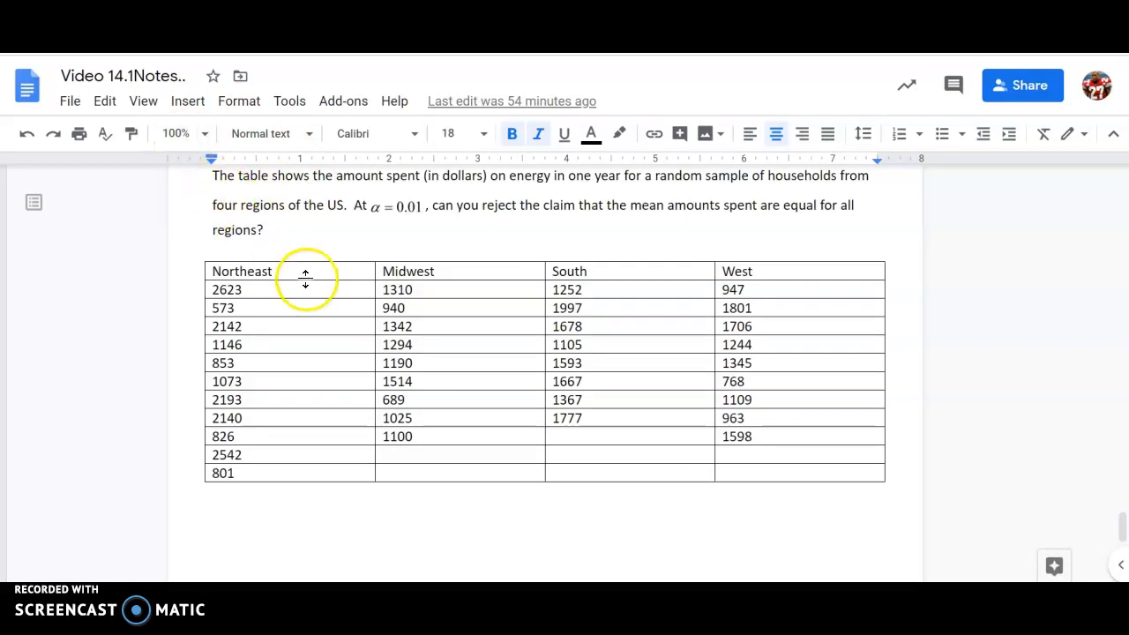
Step: Start a new line below the regional energy table and insert a blank equation there
click(343, 224)
scroll(292, 441, down, 1)
click(263, 464)
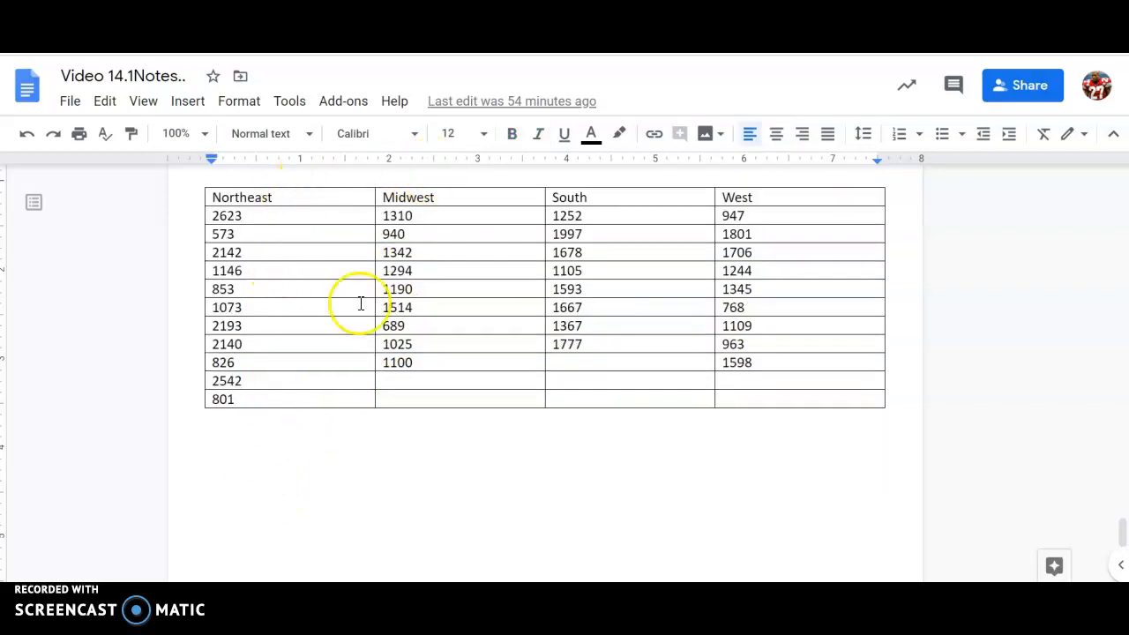
key(Return)
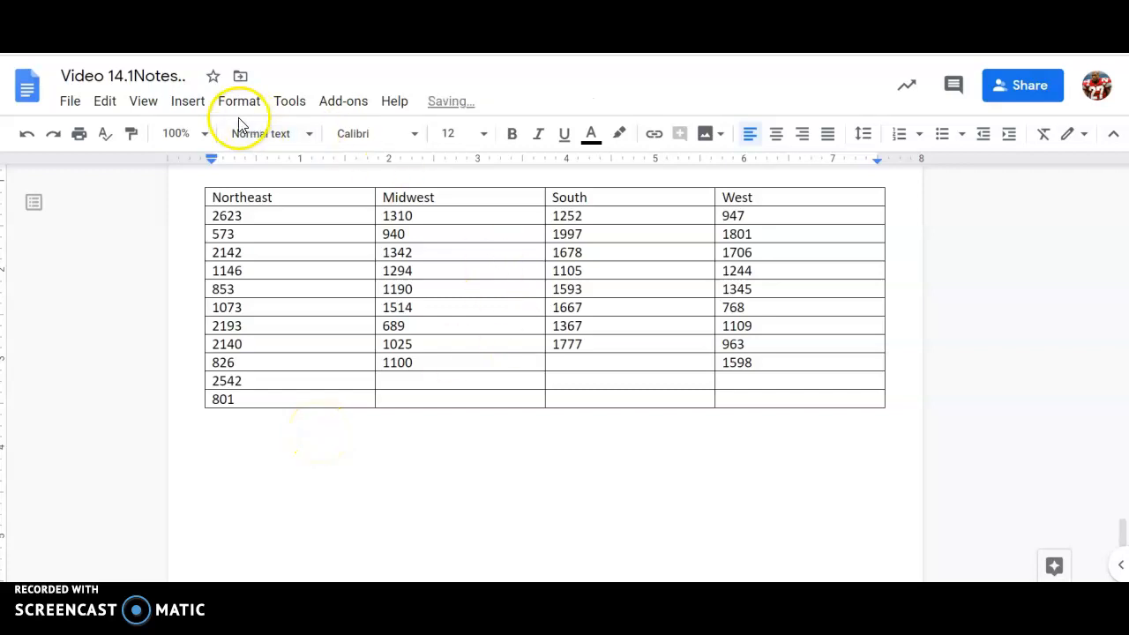
click(188, 100)
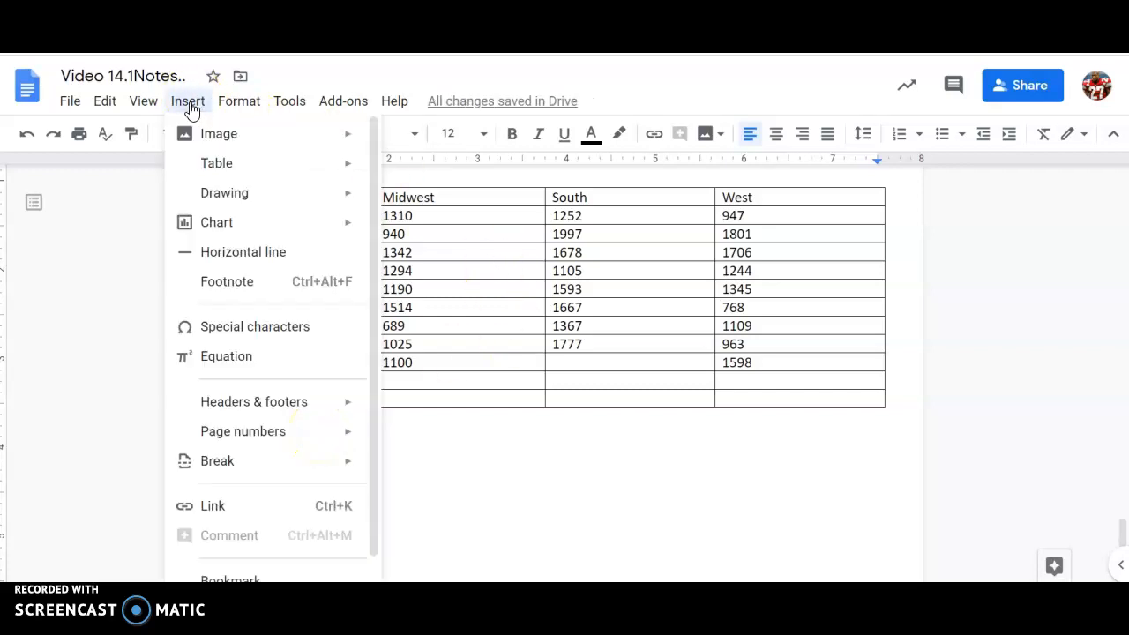
click(503, 486)
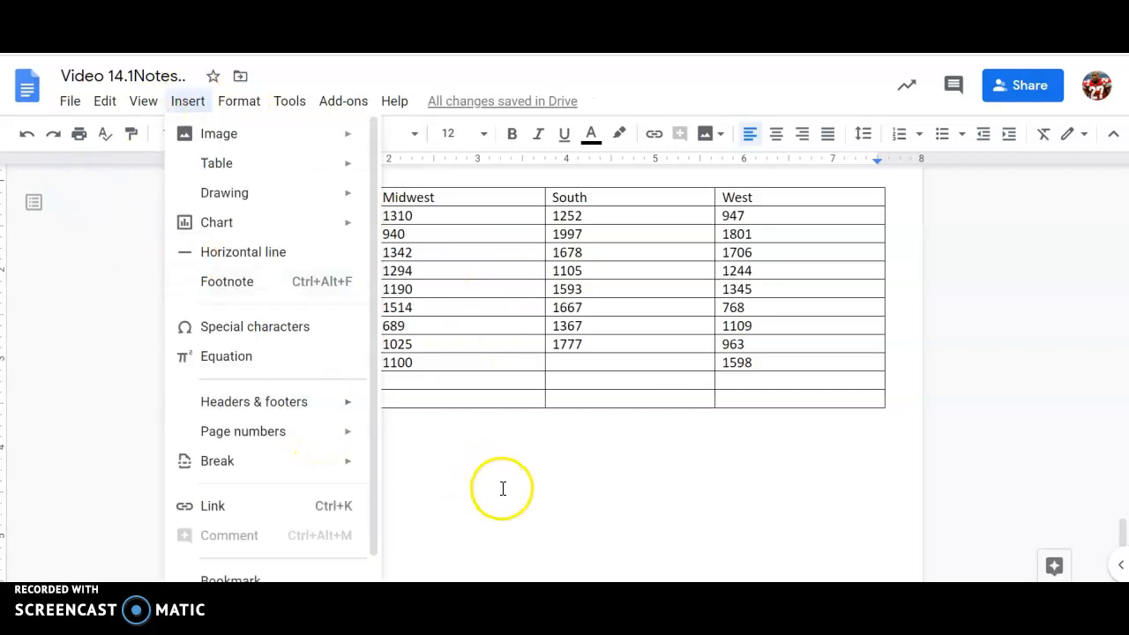
click(181, 102)
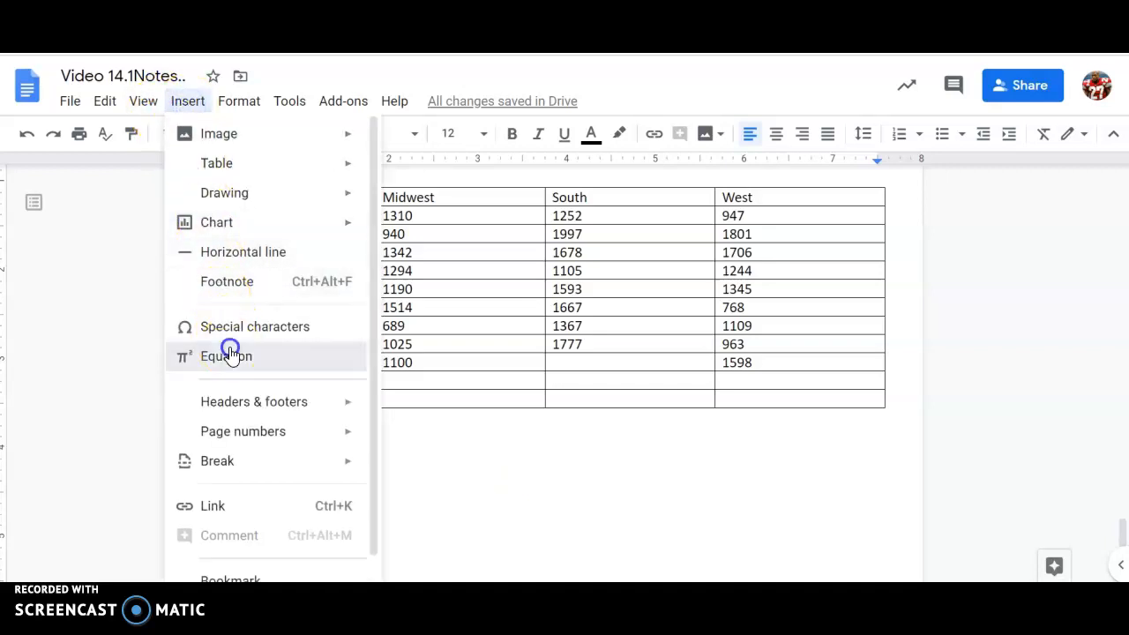
click(228, 355)
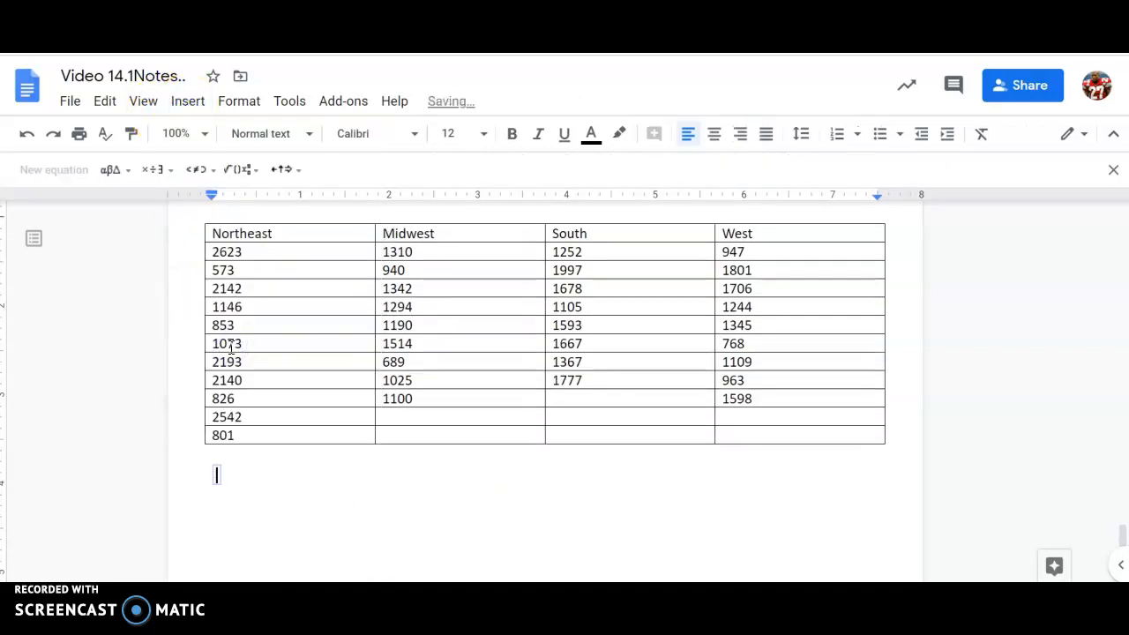
Step: Build 'H₀ :' in the equation using a subscript 0 after H
text(H)
click(117, 174)
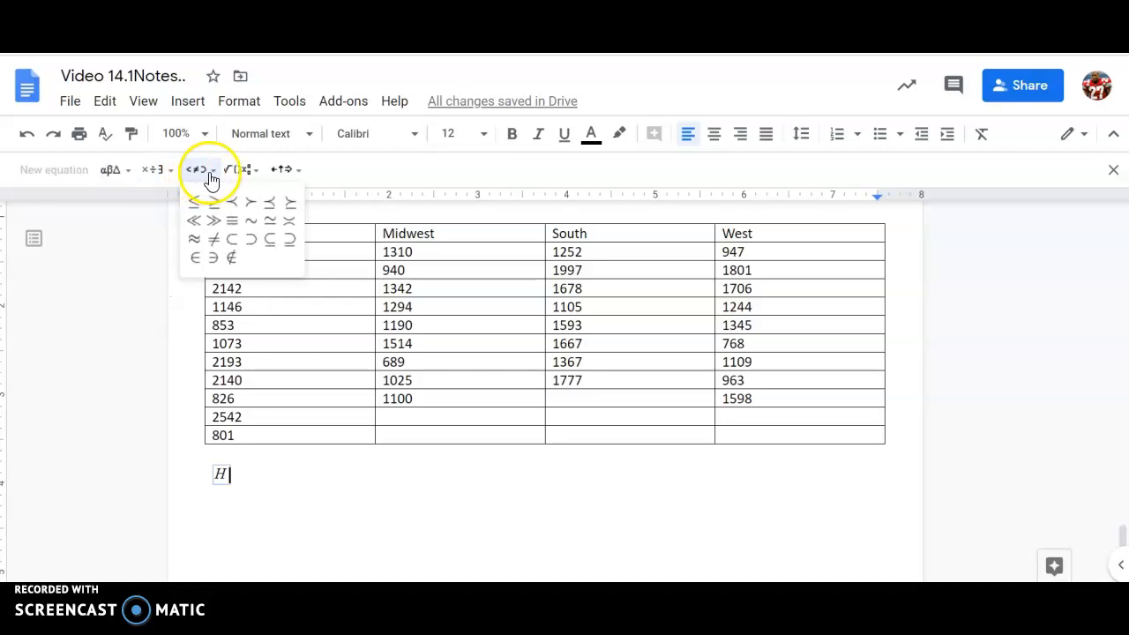
click(231, 177)
click(361, 218)
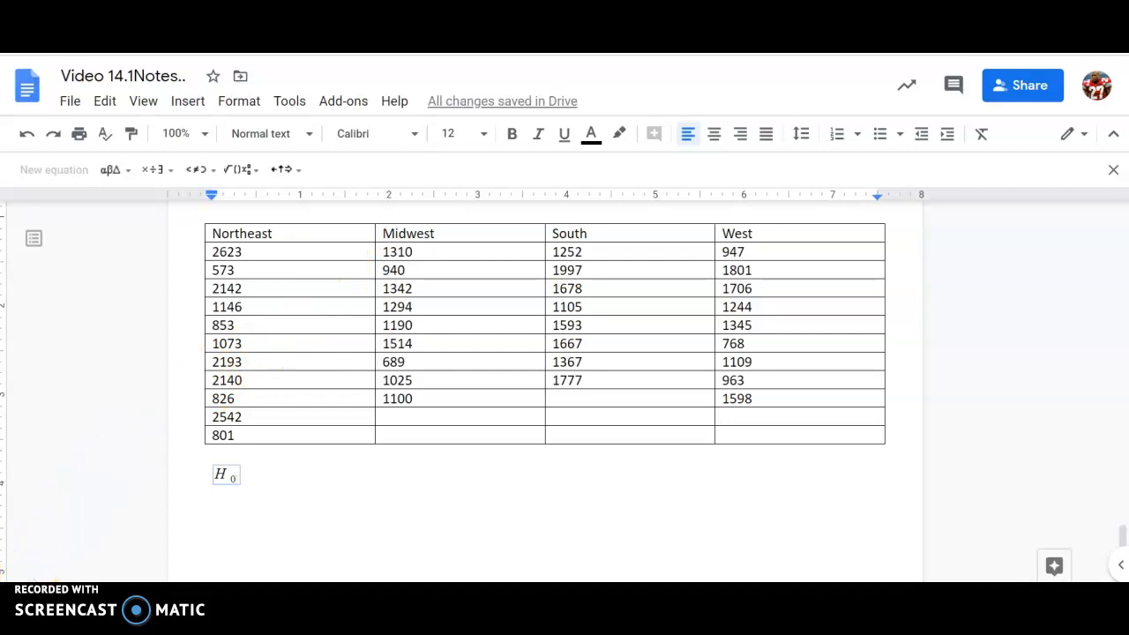
click(236, 476)
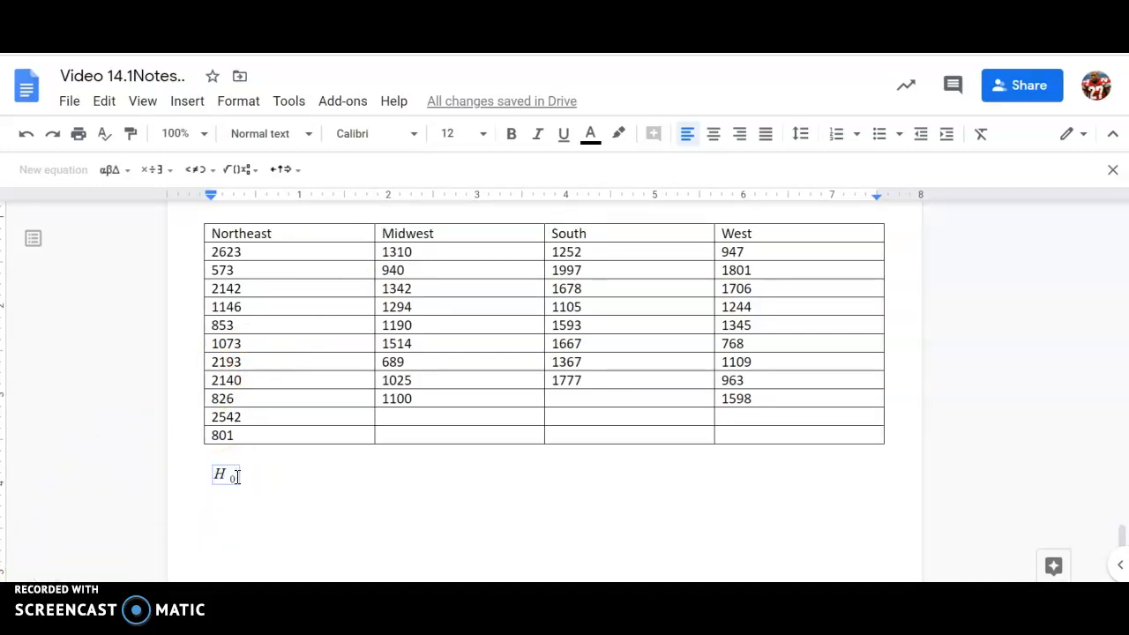
text(:)
Step: Complete μ1 = μ2 = μ3 with Greek μ symbols, then start a new equation on the next line
scroll(260, 363, up, 1)
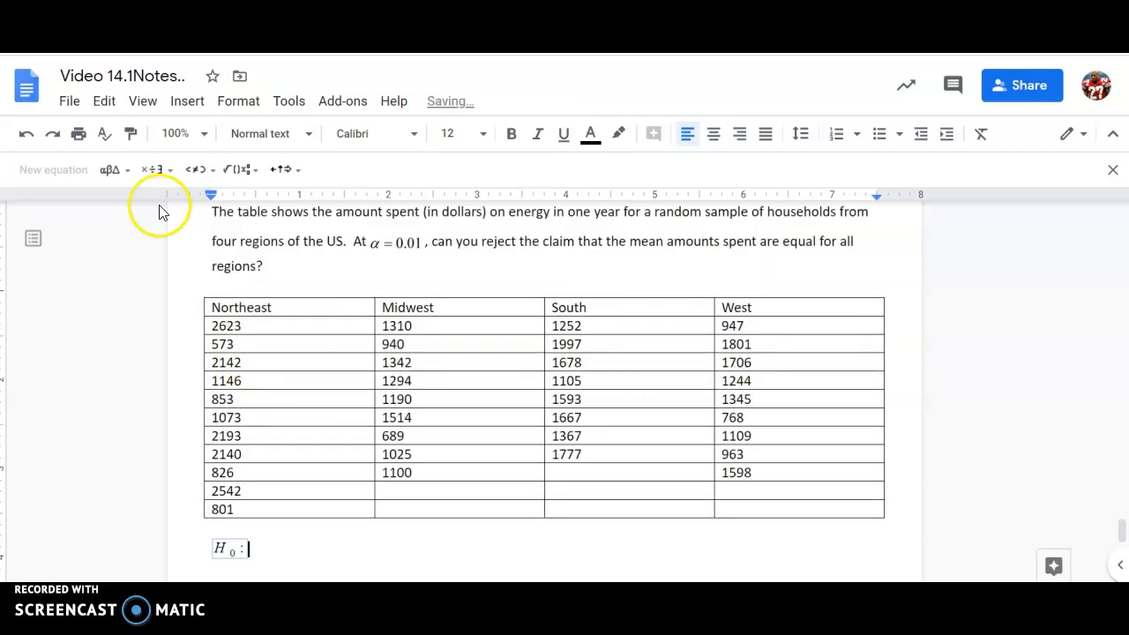
click(112, 169)
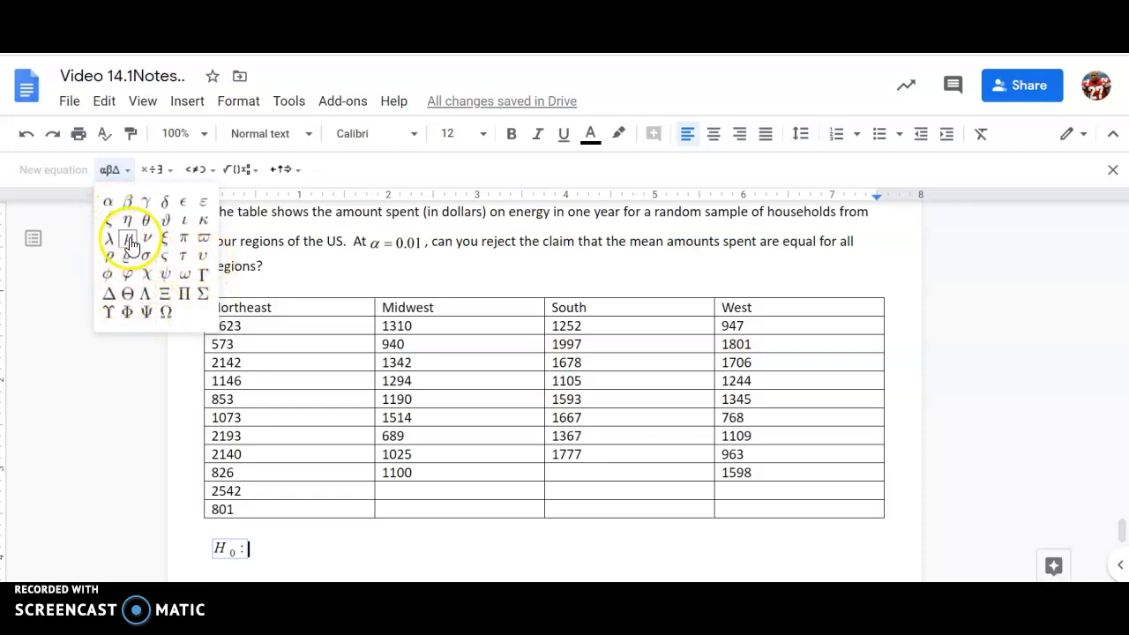
click(128, 238)
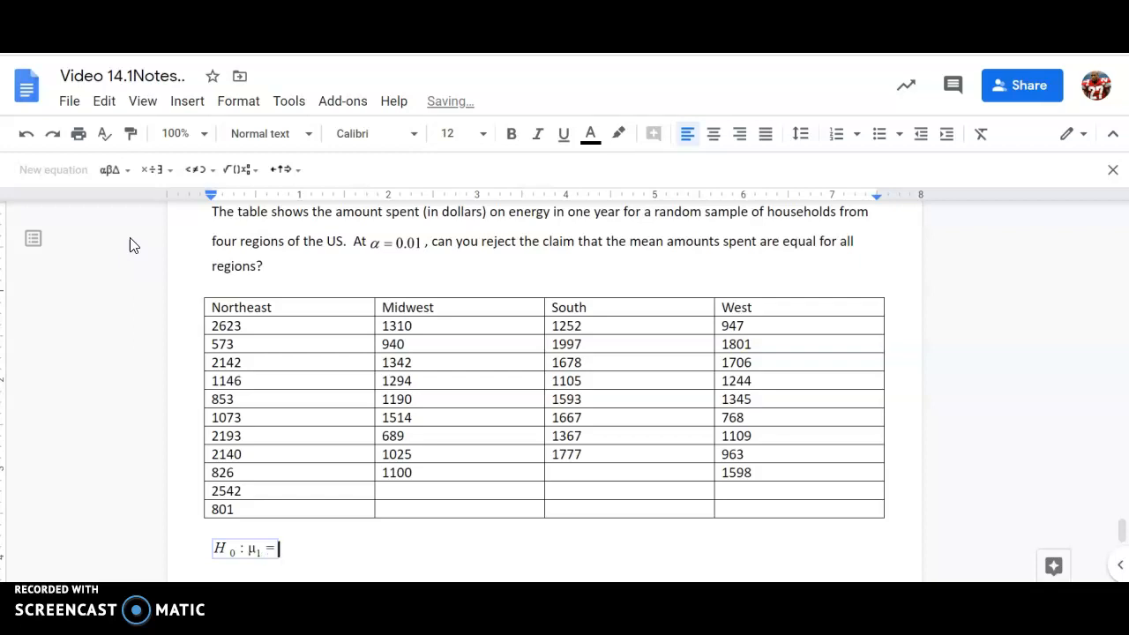
click(118, 173)
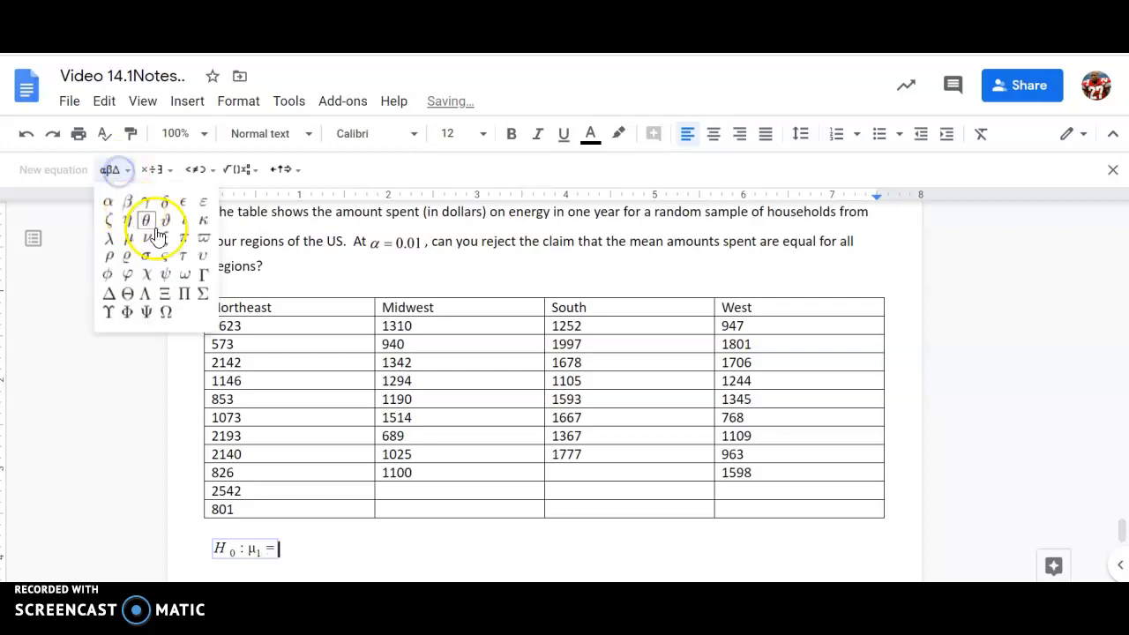
click(126, 243)
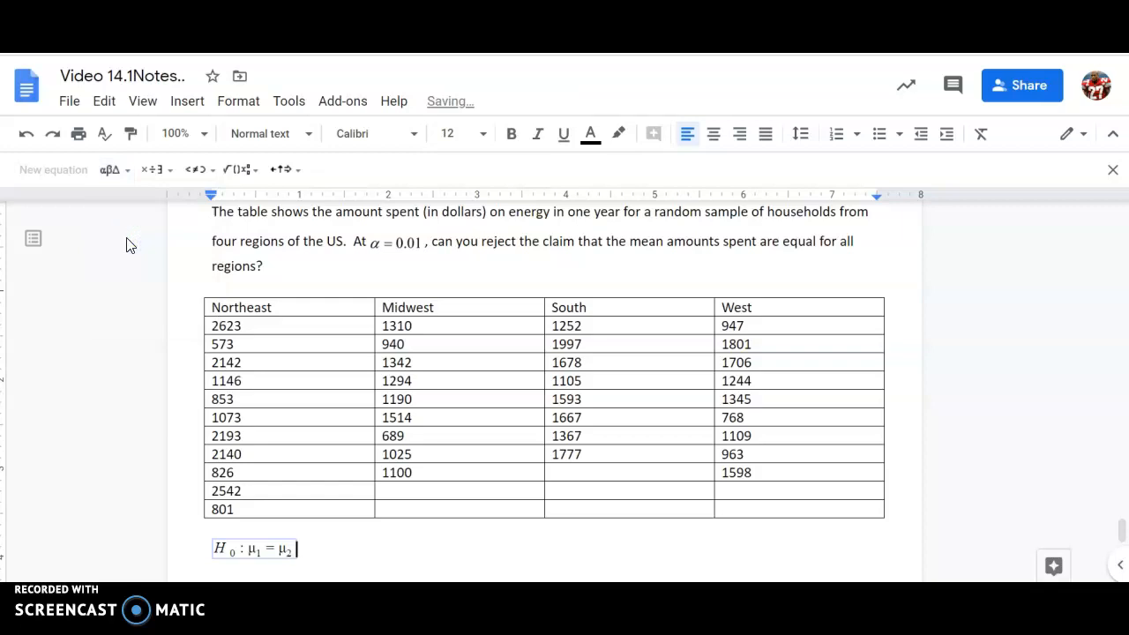
click(117, 173)
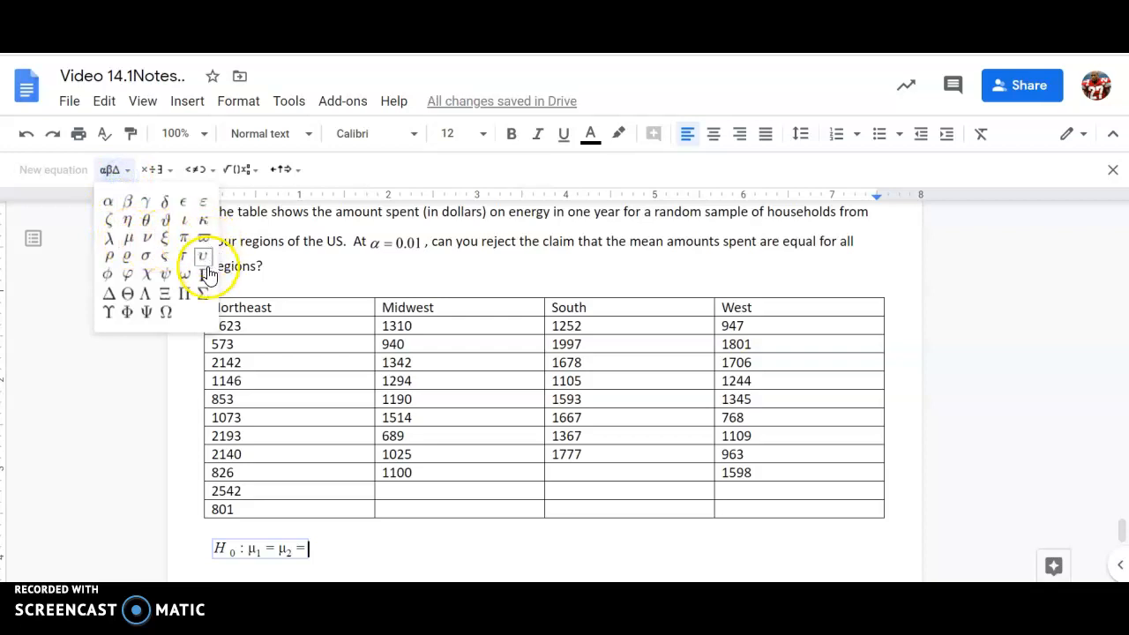
click(129, 239)
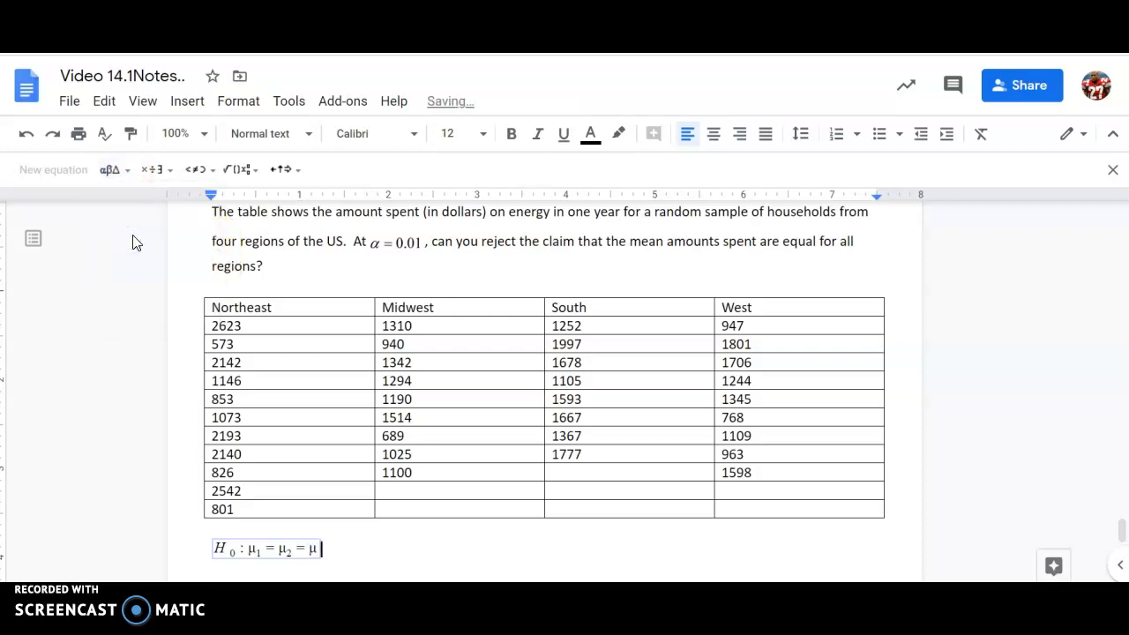
key(Right)
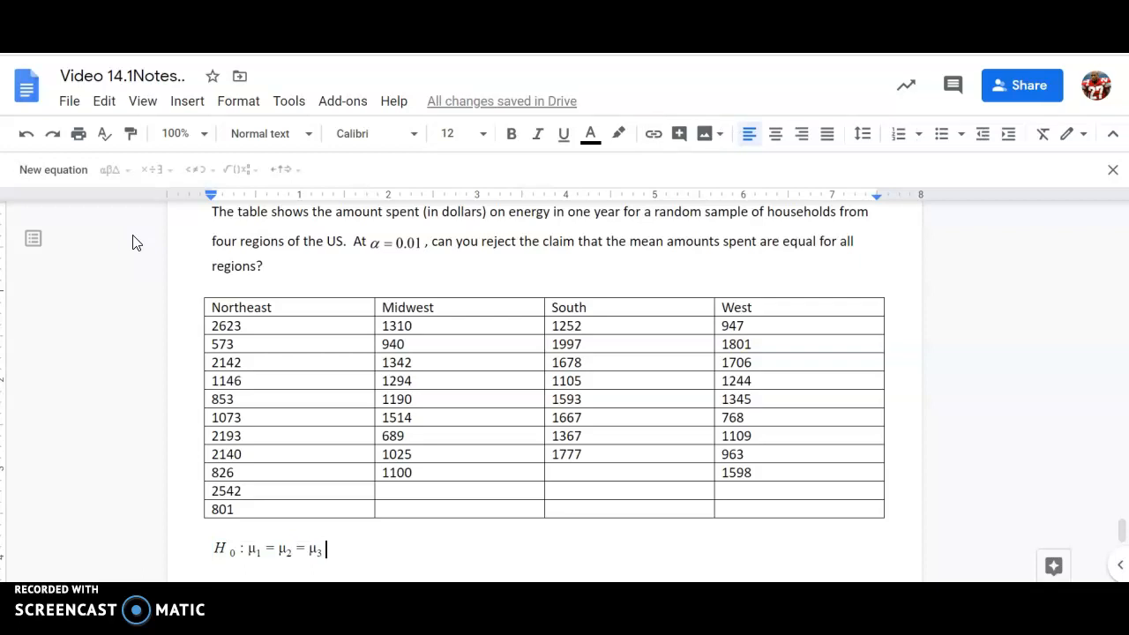
key(Return)
click(67, 181)
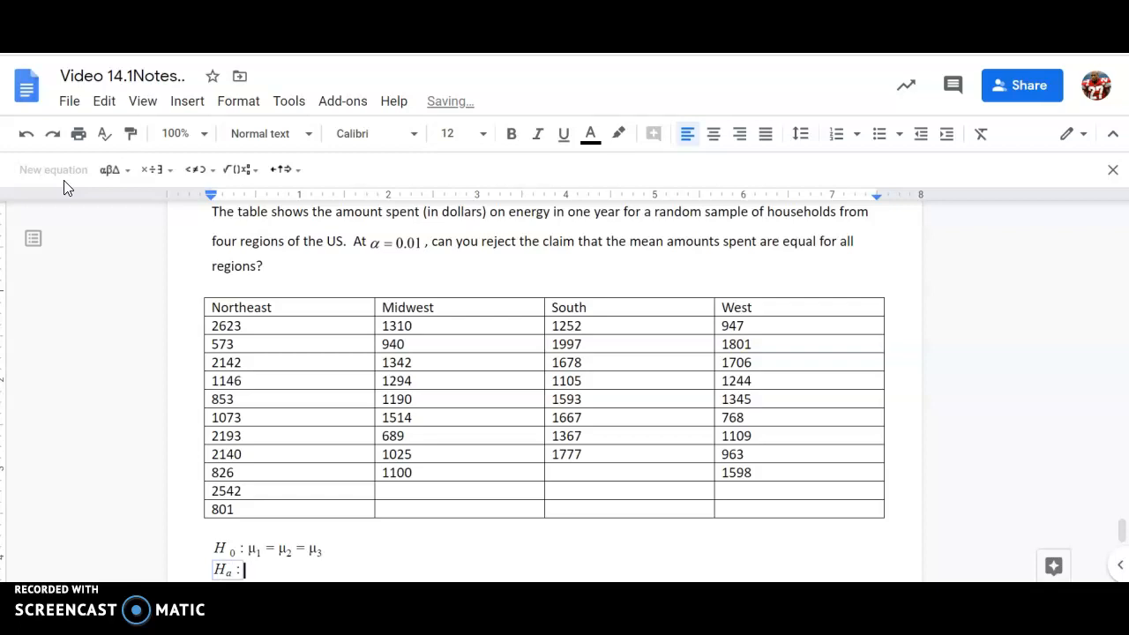
Step: Exit the Ha : equation to continue the line in plain text
key(Right)
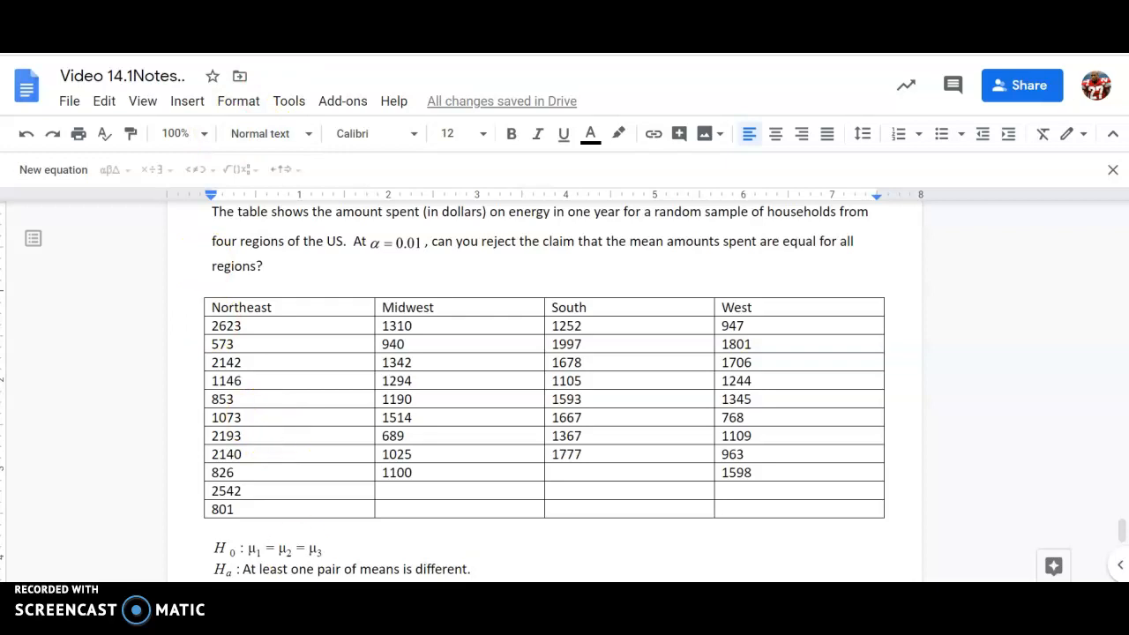
Step: Append '= μ4' to the H₀ equation in Docs, then return to the Sheets tab
click(321, 550)
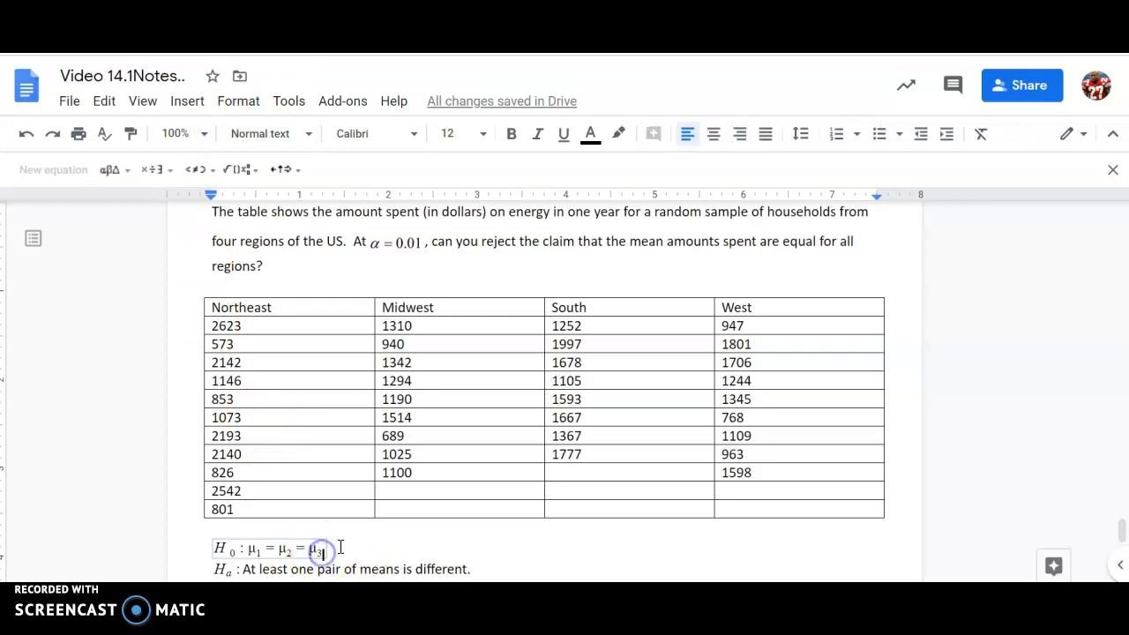
text(=)
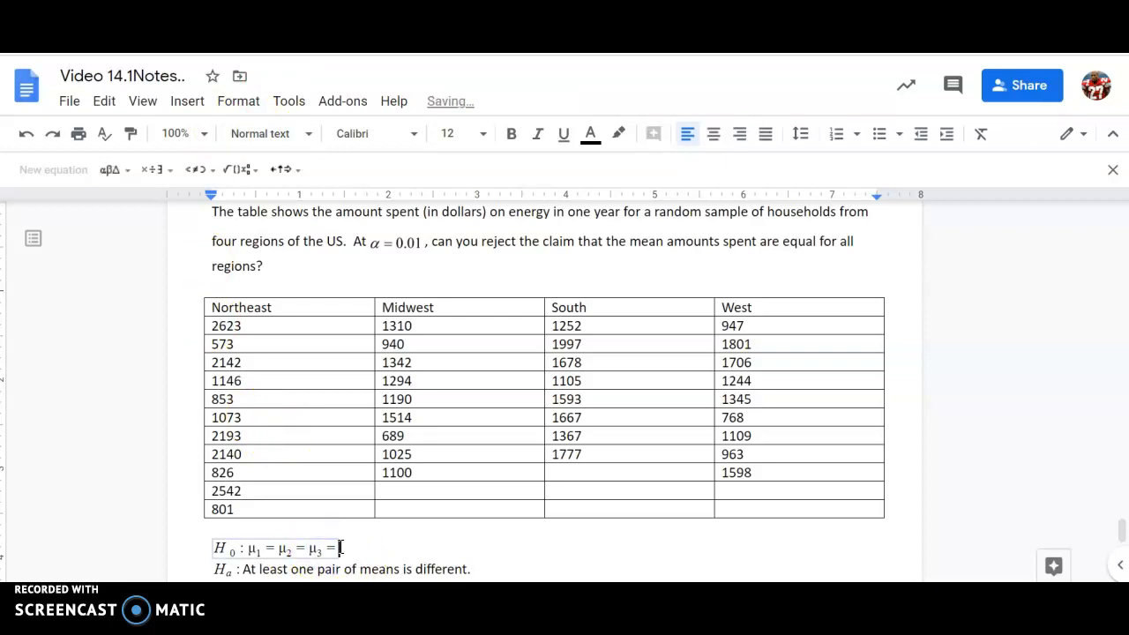
scroll(172, 436, up, 1)
scroll(200, 328, down, 1)
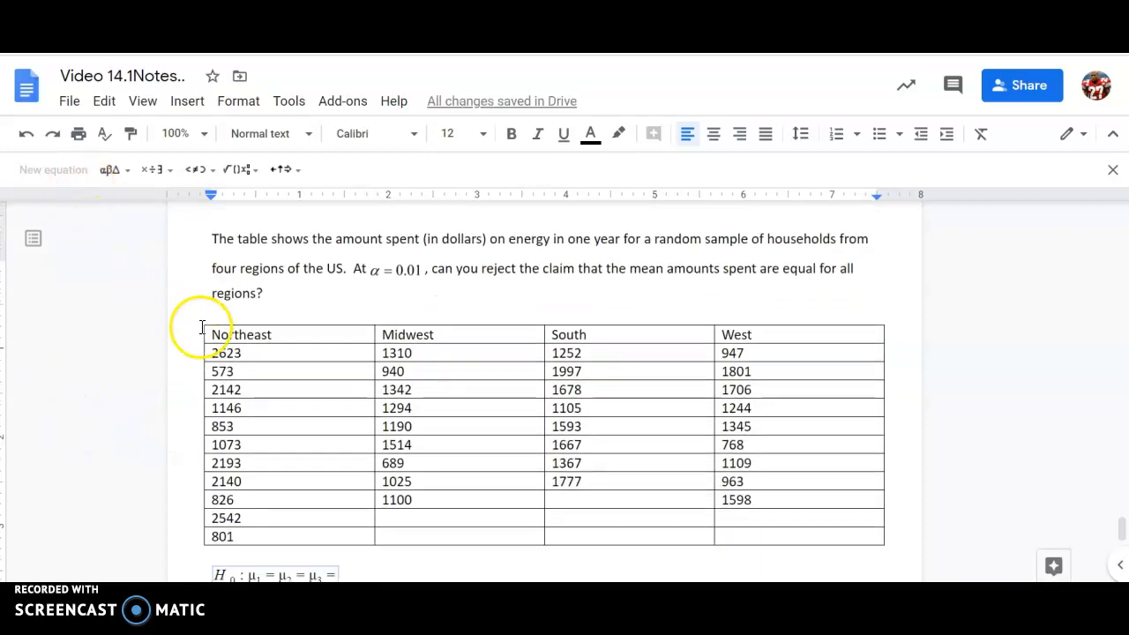
click(119, 180)
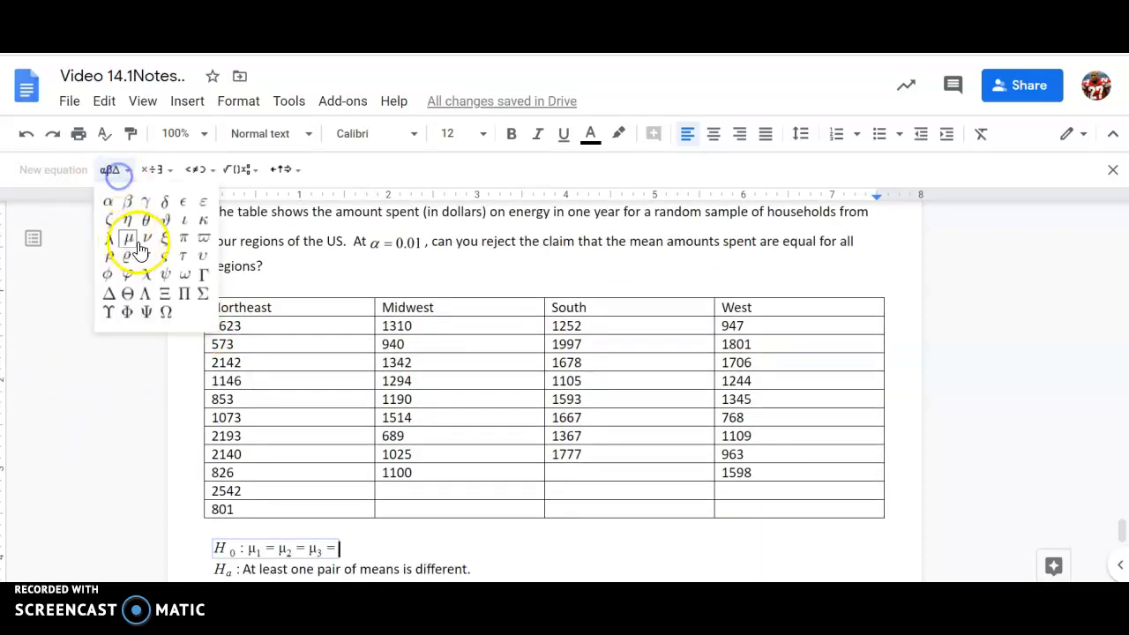
click(128, 245)
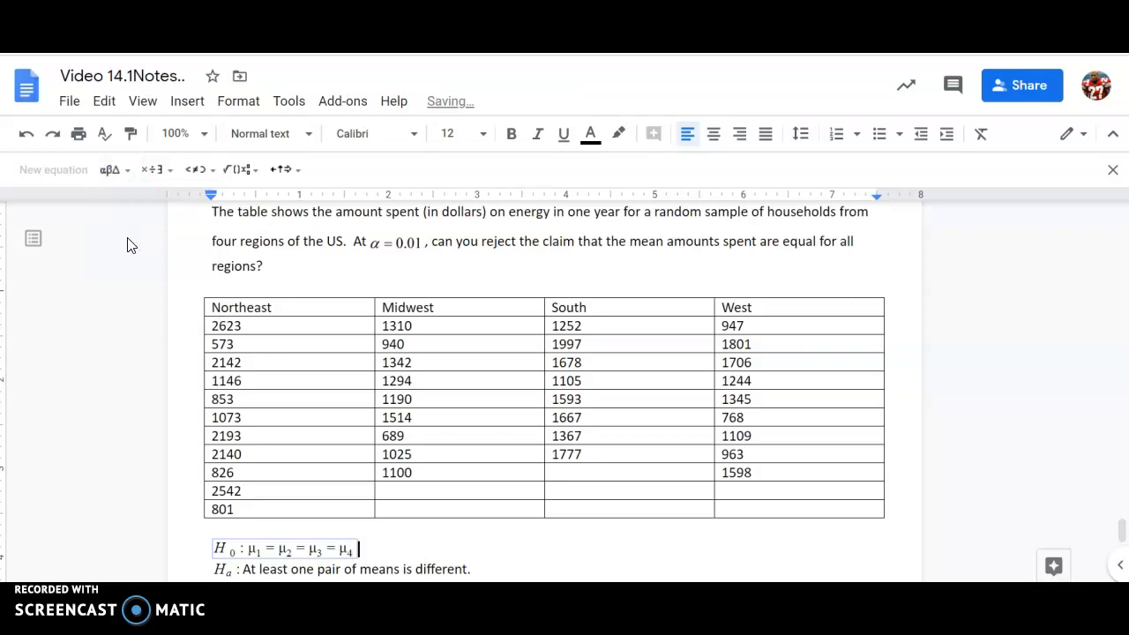
key(Right)
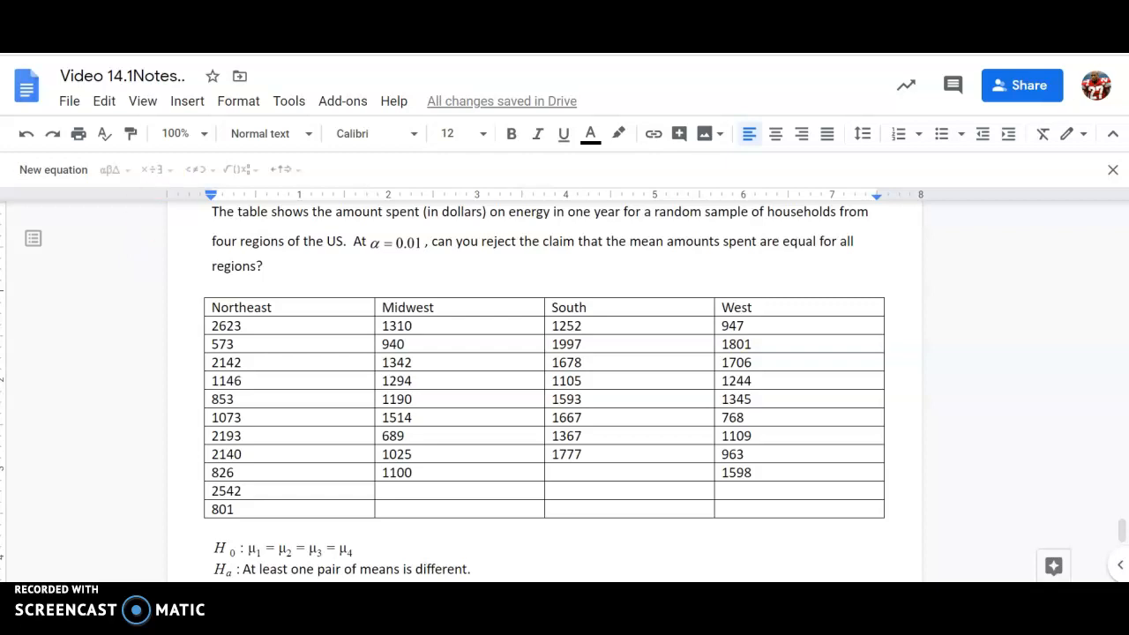
key(ctrl+Tab)
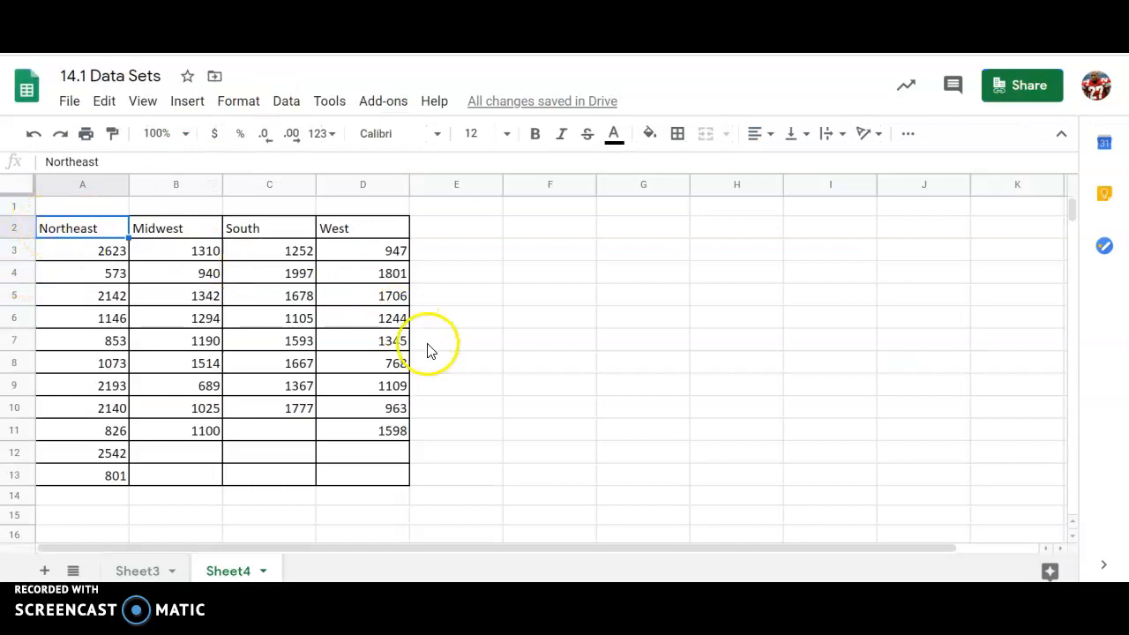
Step: Open XLMiner Analysis ToolPak's Anova: Single Factor and set the input range to A2:D13
click(388, 103)
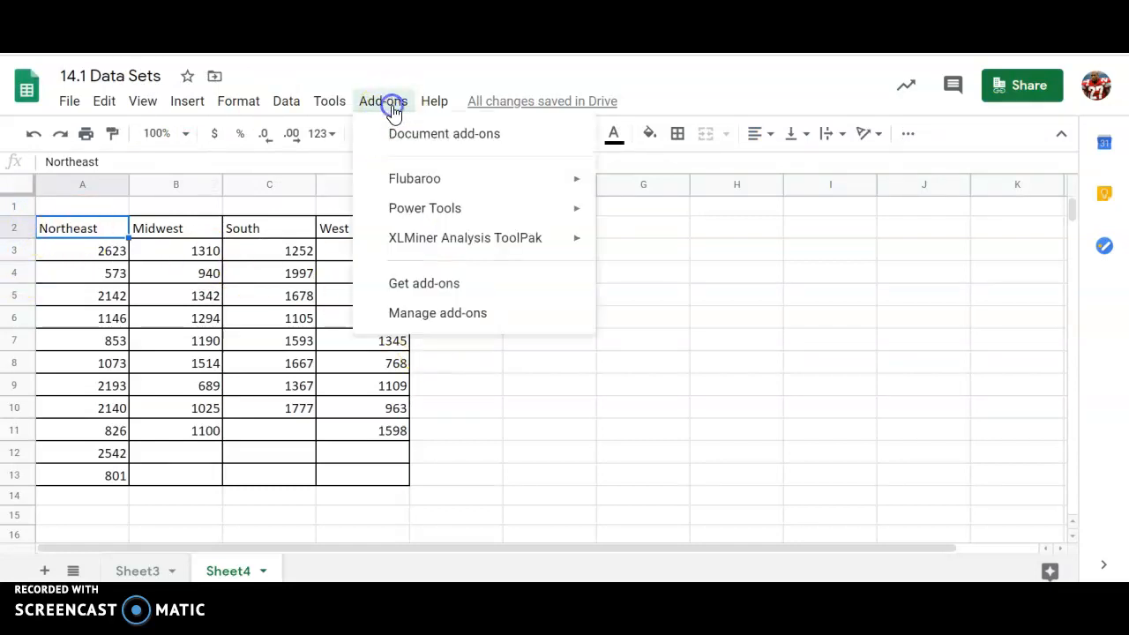
mouse_move(433, 247)
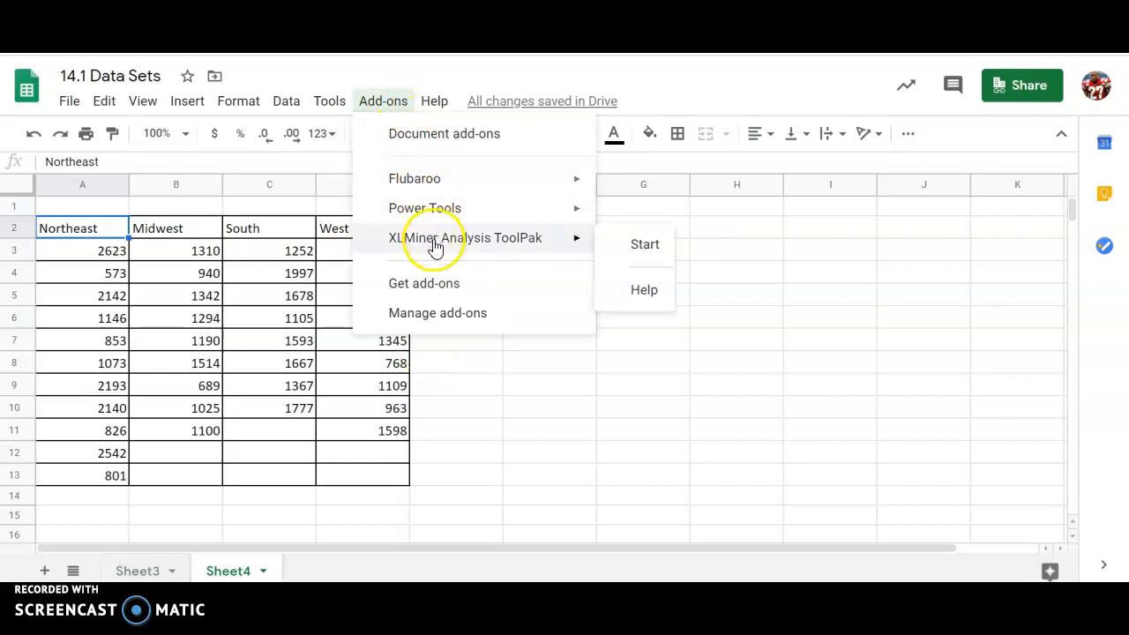
click(625, 250)
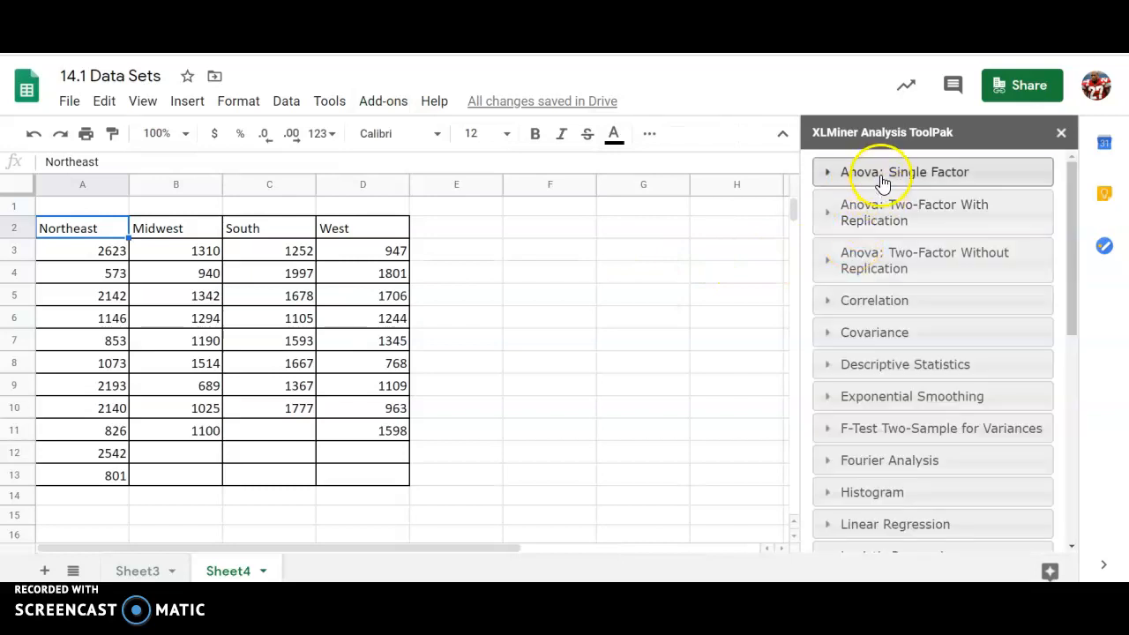
click(882, 173)
click(923, 212)
text(A2)
drag(58, 224, 355, 476)
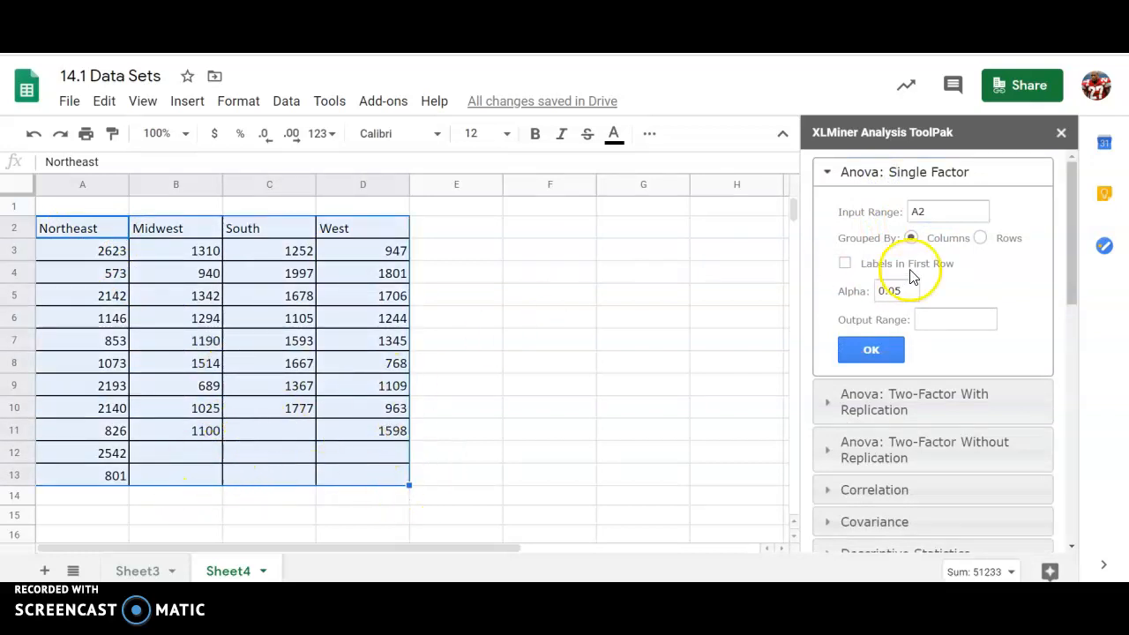
click(946, 213)
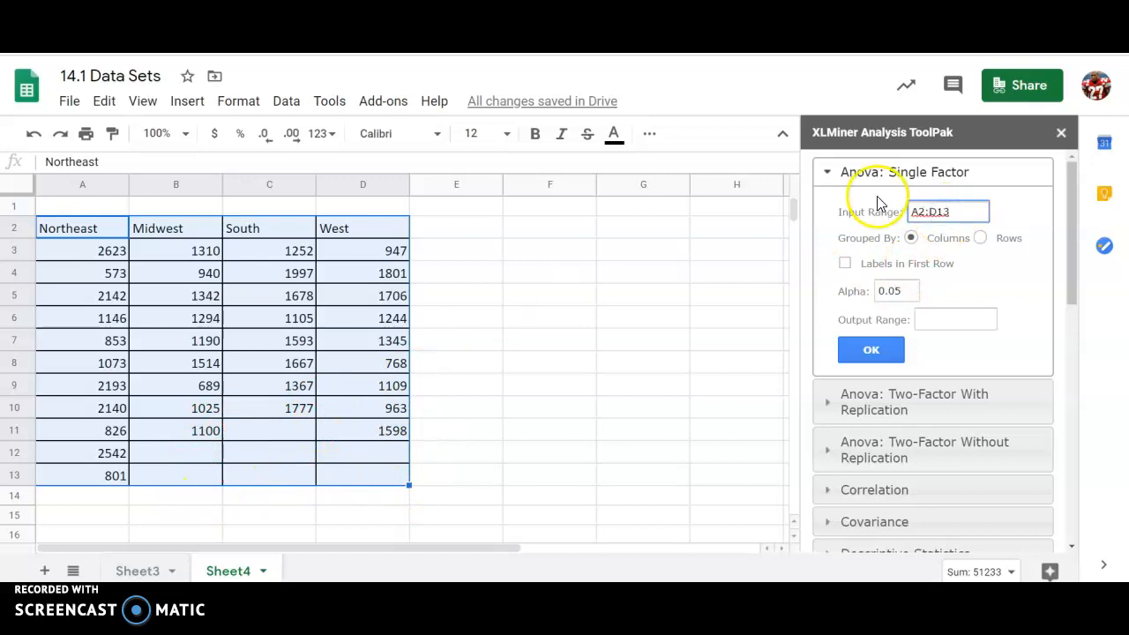
Step: Use first-row labels, alpha 0.01 and output at A15, then run the ANOVA
click(845, 263)
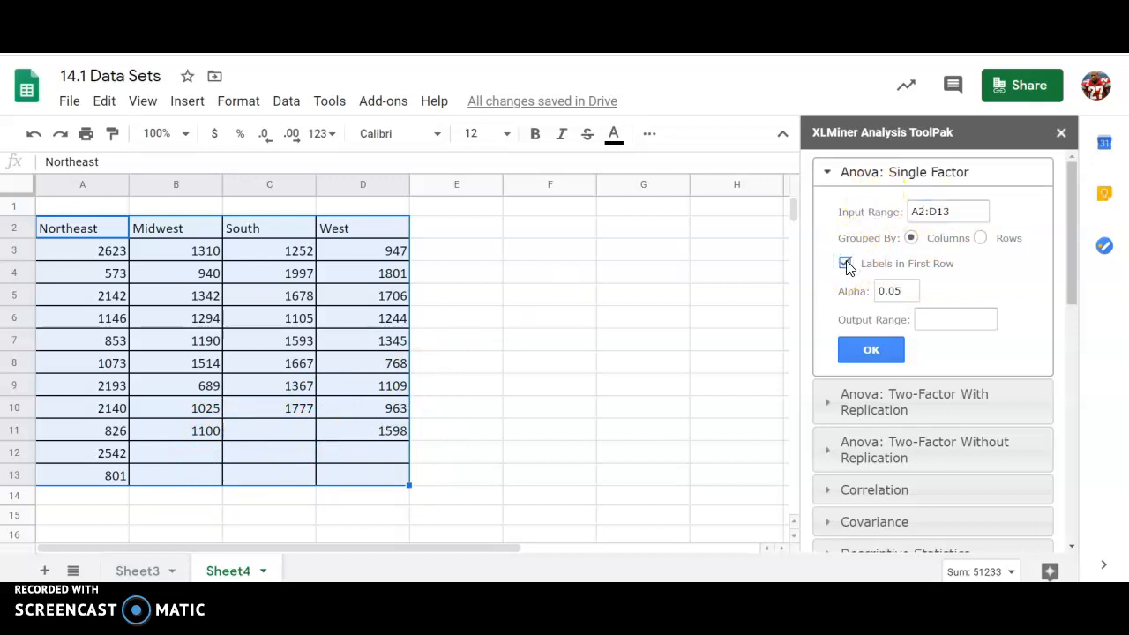
click(909, 301)
key(BackSpace)
click(110, 523)
click(931, 320)
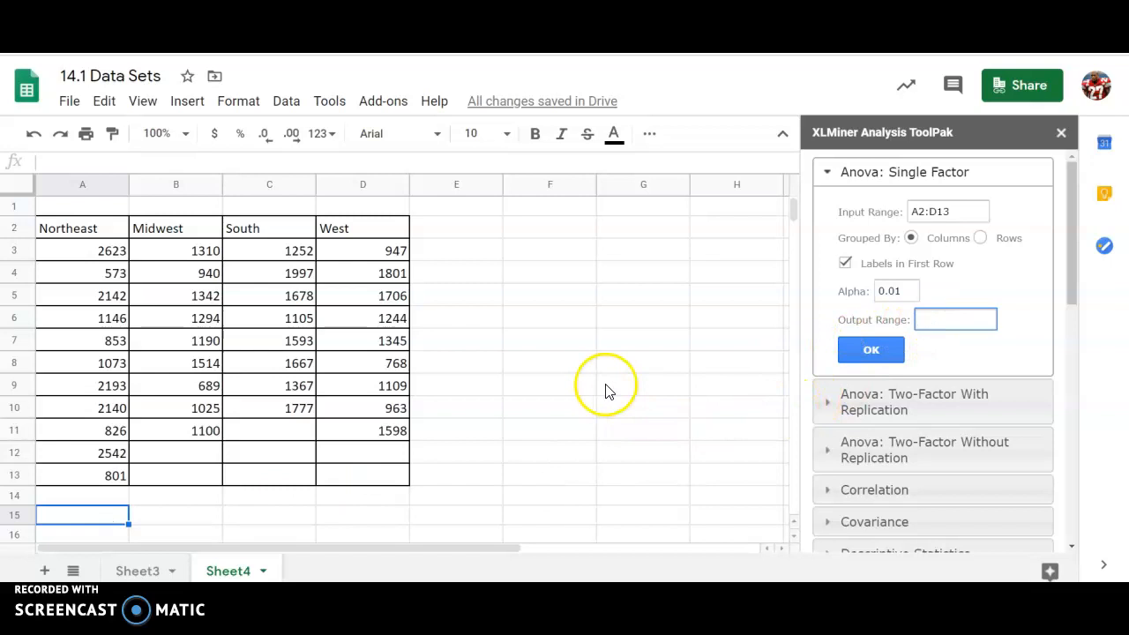
click(955, 320)
text(A15)
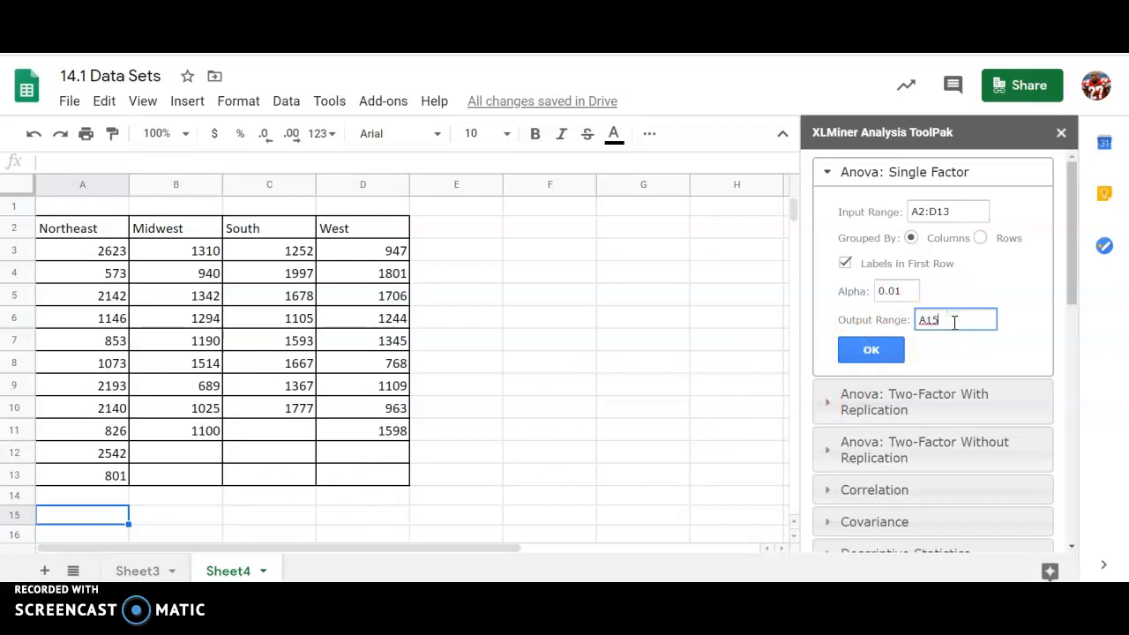
click(879, 353)
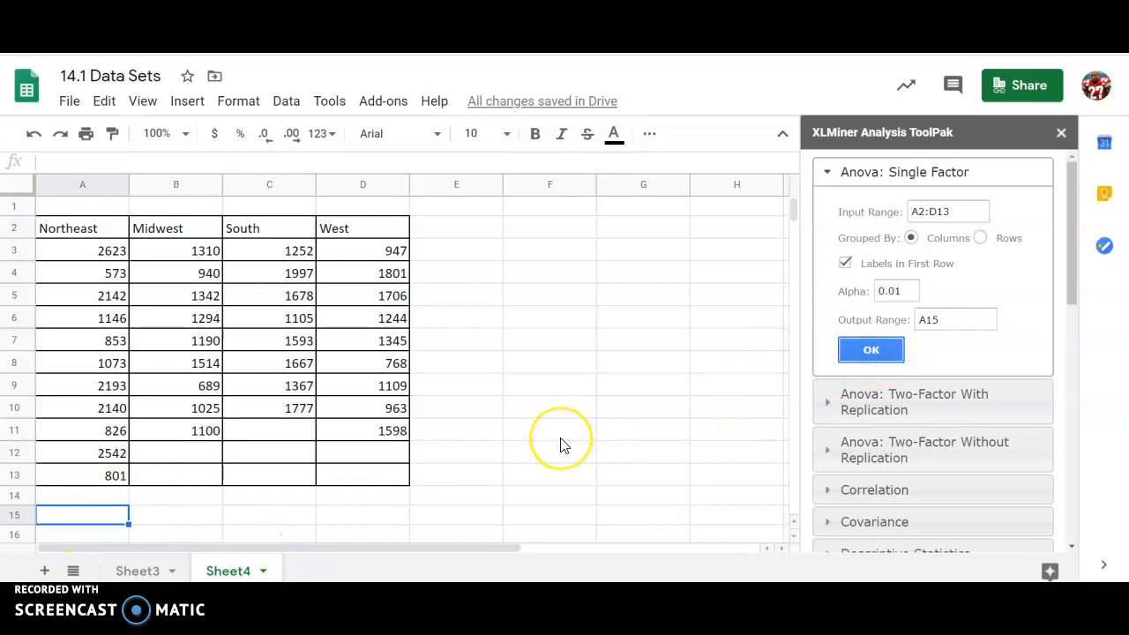
Step: Shade the group Average and Variance values cyan
scroll(564, 445, down, 3)
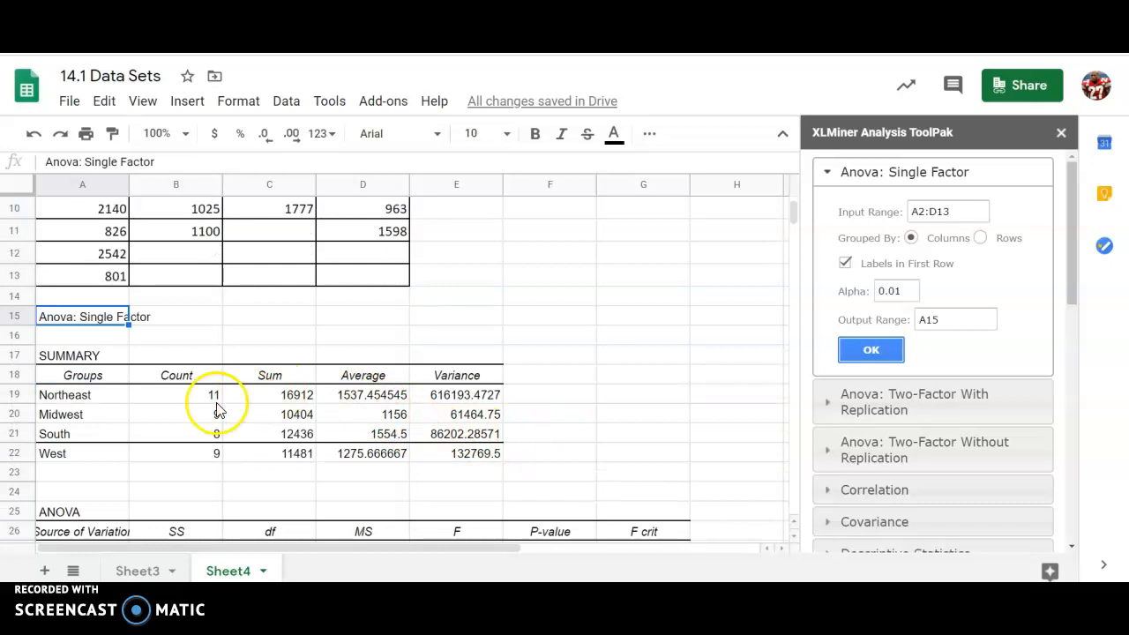
drag(326, 394, 439, 457)
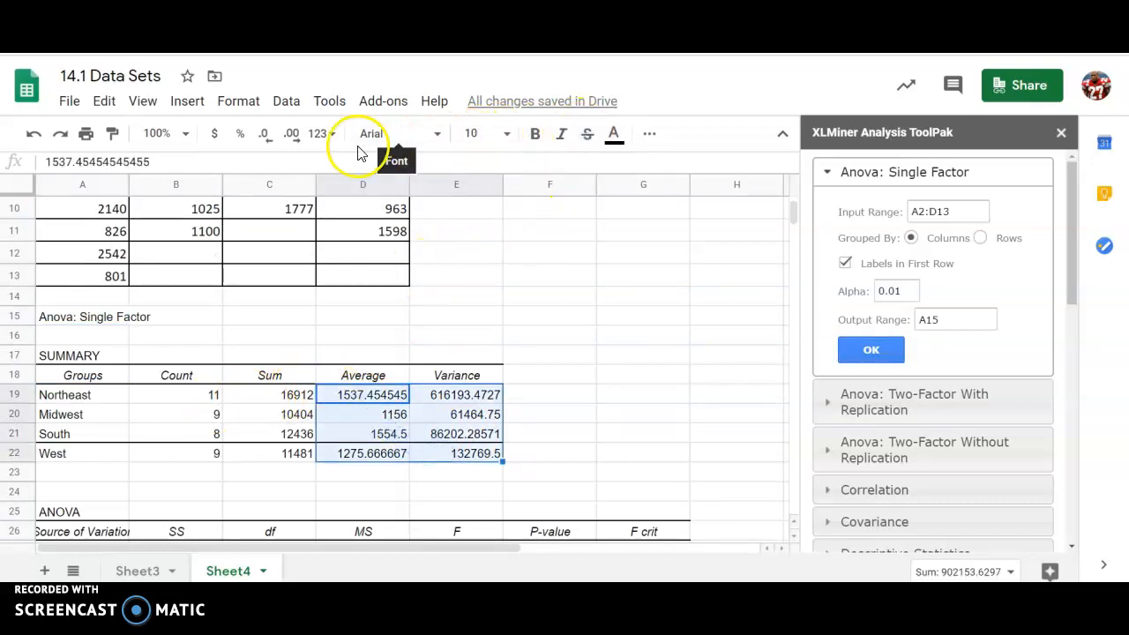
click(1061, 133)
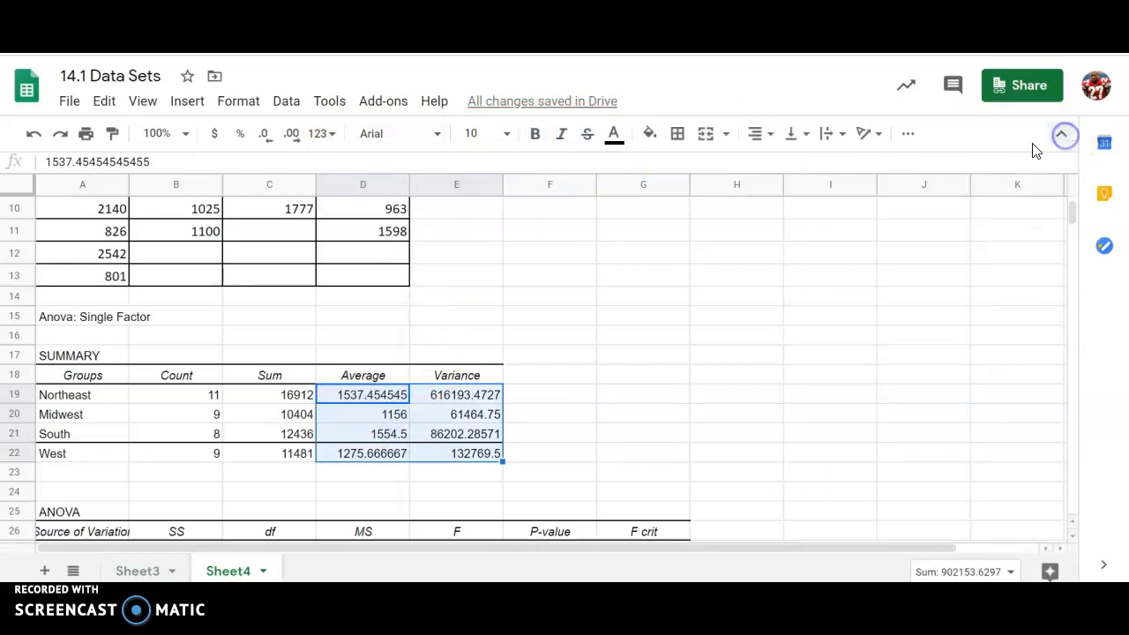
click(648, 133)
click(756, 217)
Step: Shade the F, P-value and F crit results cyan
scroll(640, 271, down, 2)
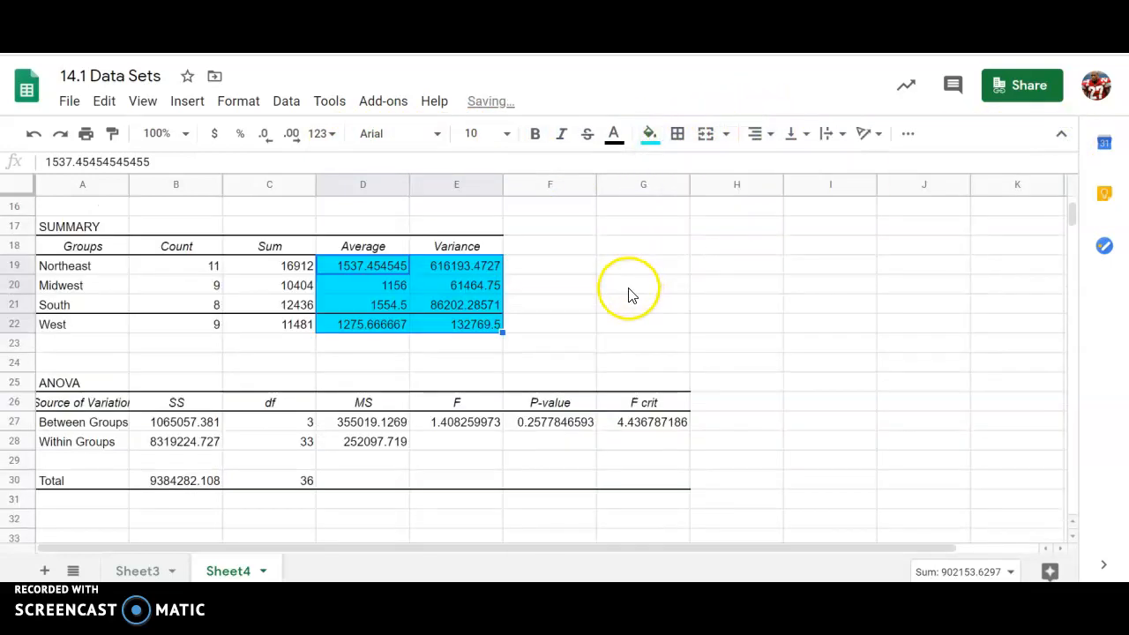
drag(477, 426, 630, 423)
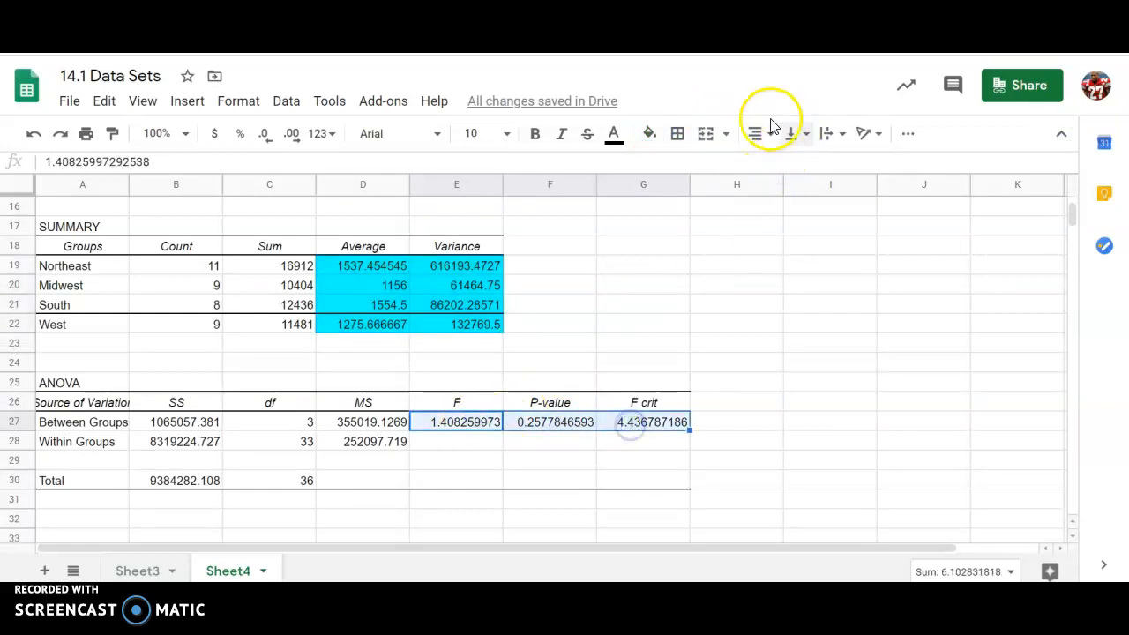
click(649, 133)
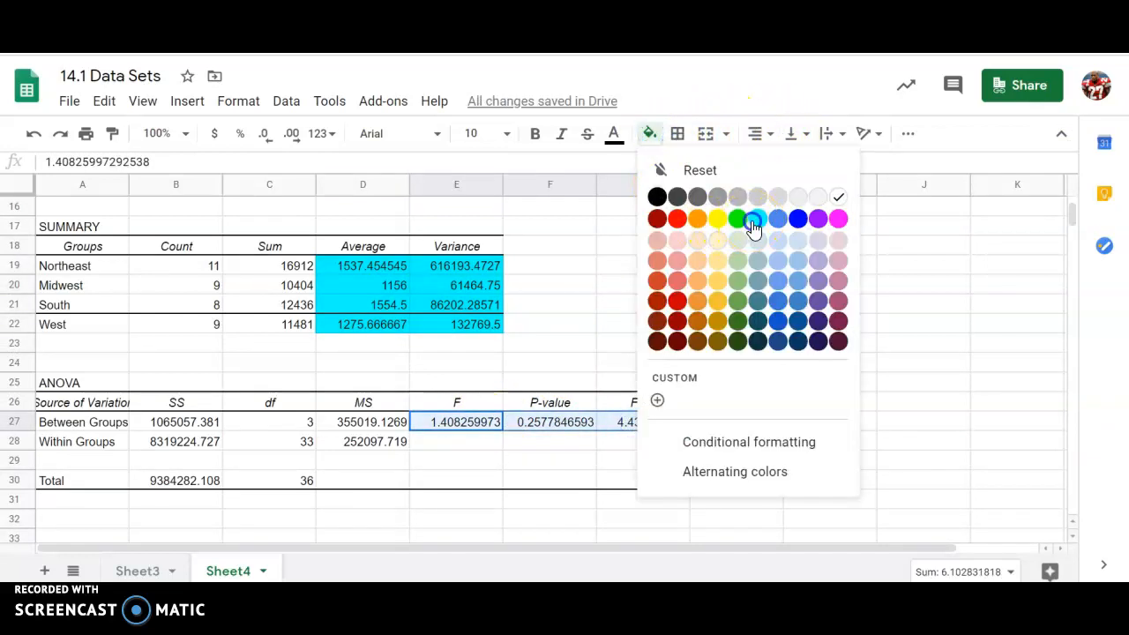
click(750, 222)
click(494, 446)
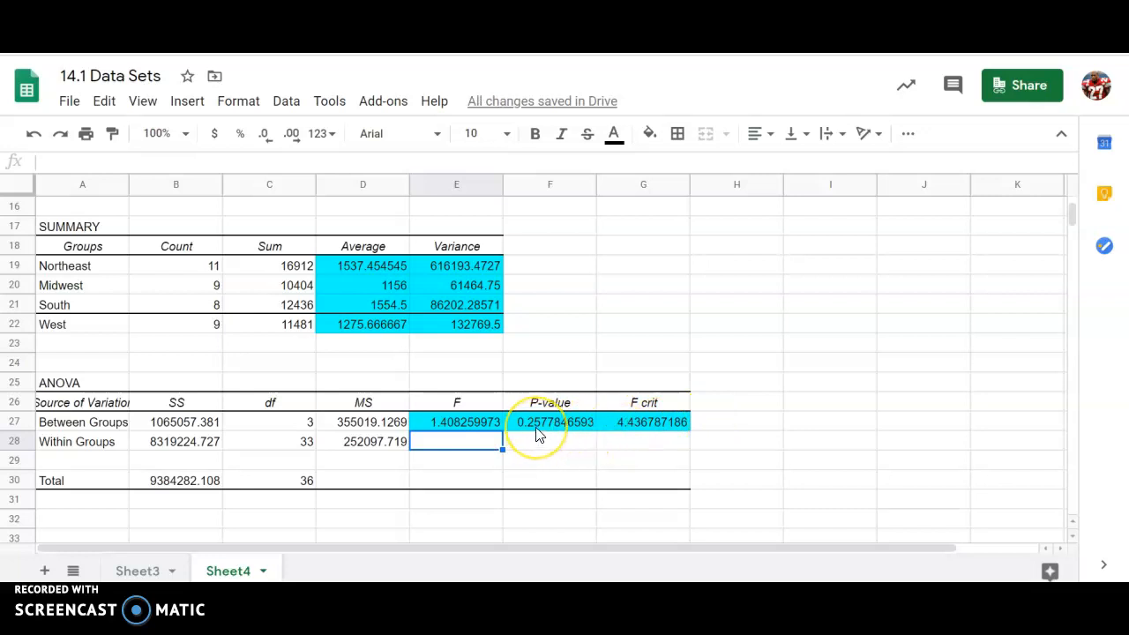
Step: Enter 'Since F<F crit' in E31 with 'Fail to Reject' beside it in F31
click(426, 503)
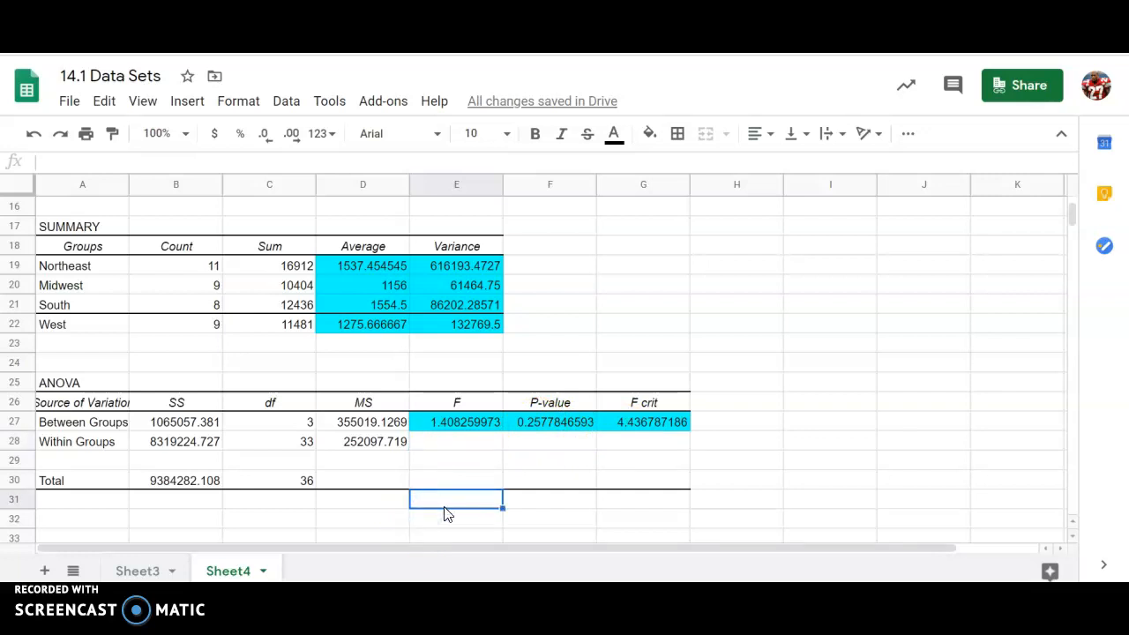
text(Since F<F crit)
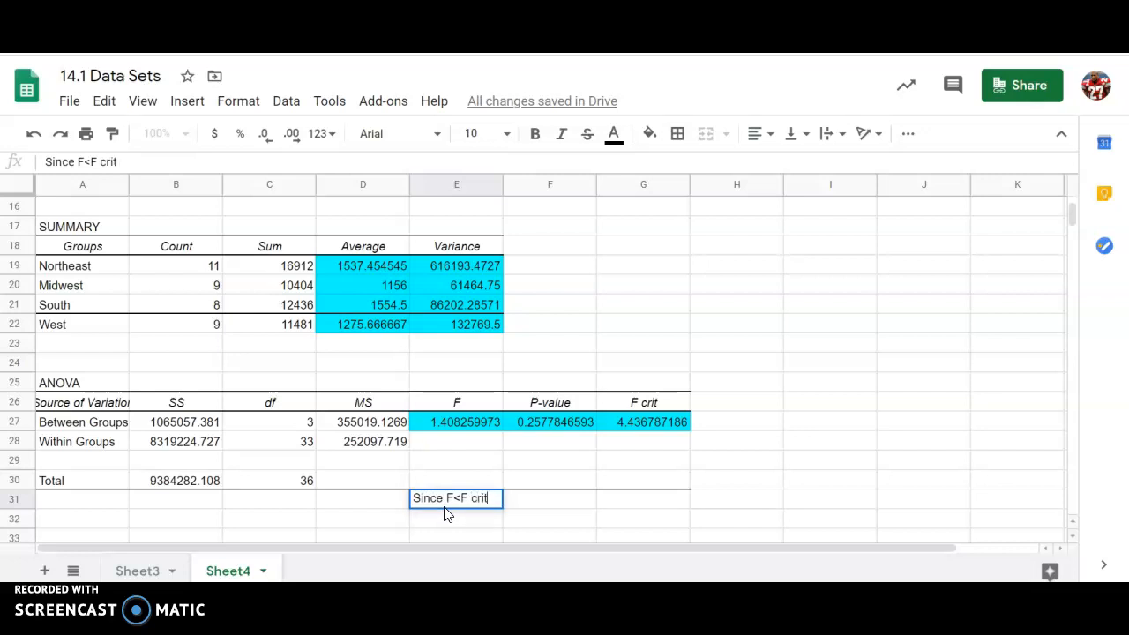
key(Tab)
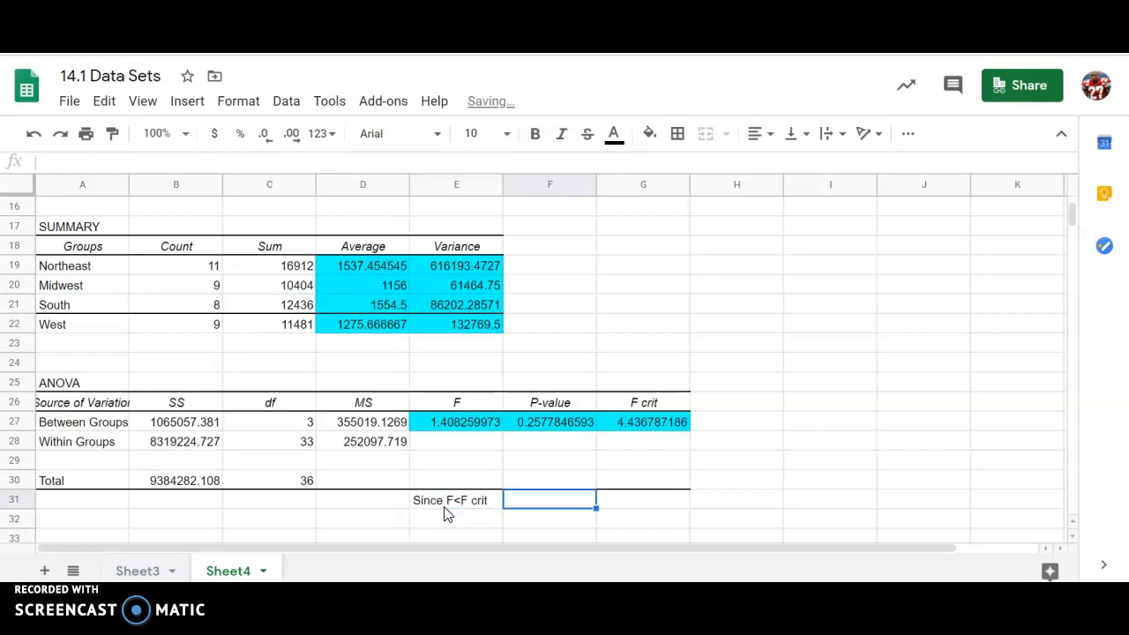
text(Fail to)
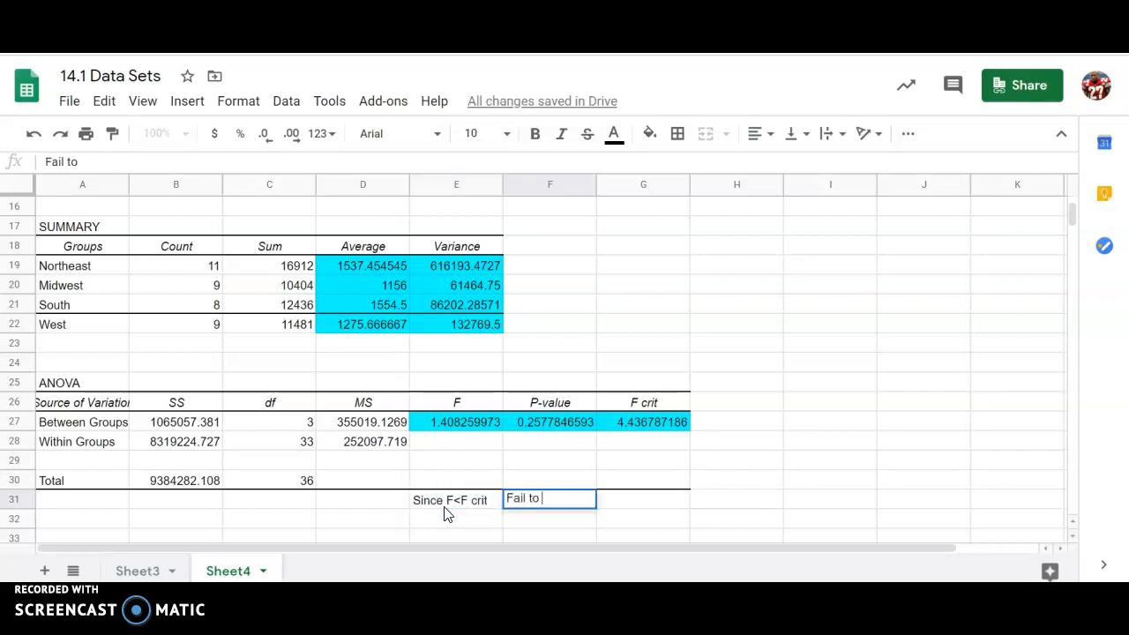
Step: Enter 'Since P>.01' in E32 with 'Fail to Reject' beside it in F32
text(PSince P)
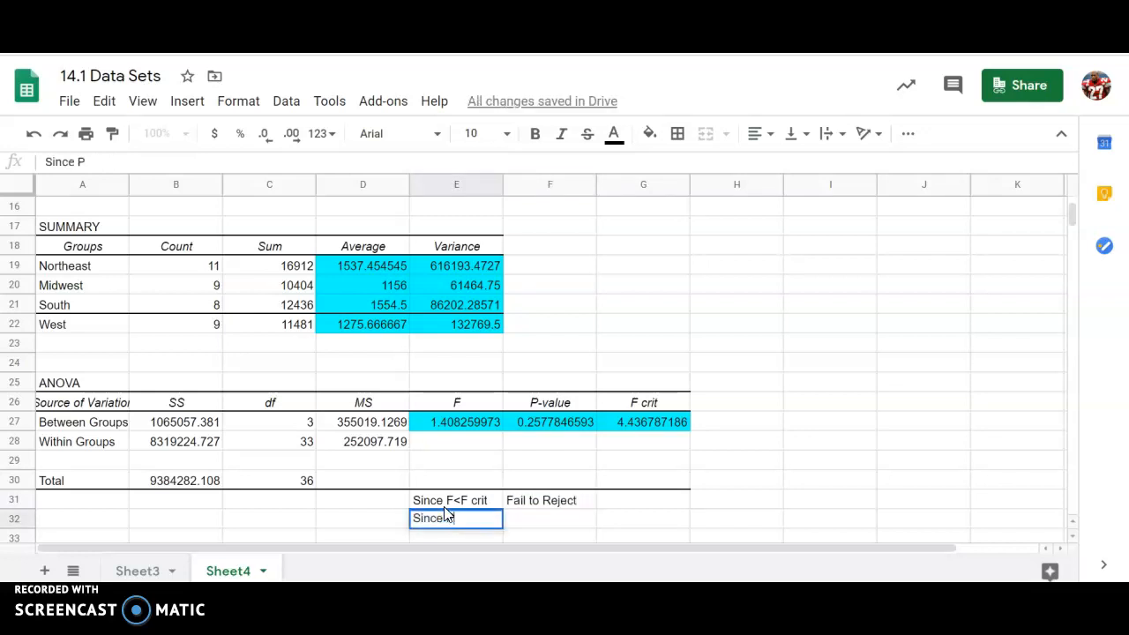
text(>.01)
key(Tab)
text(Fail to Re)
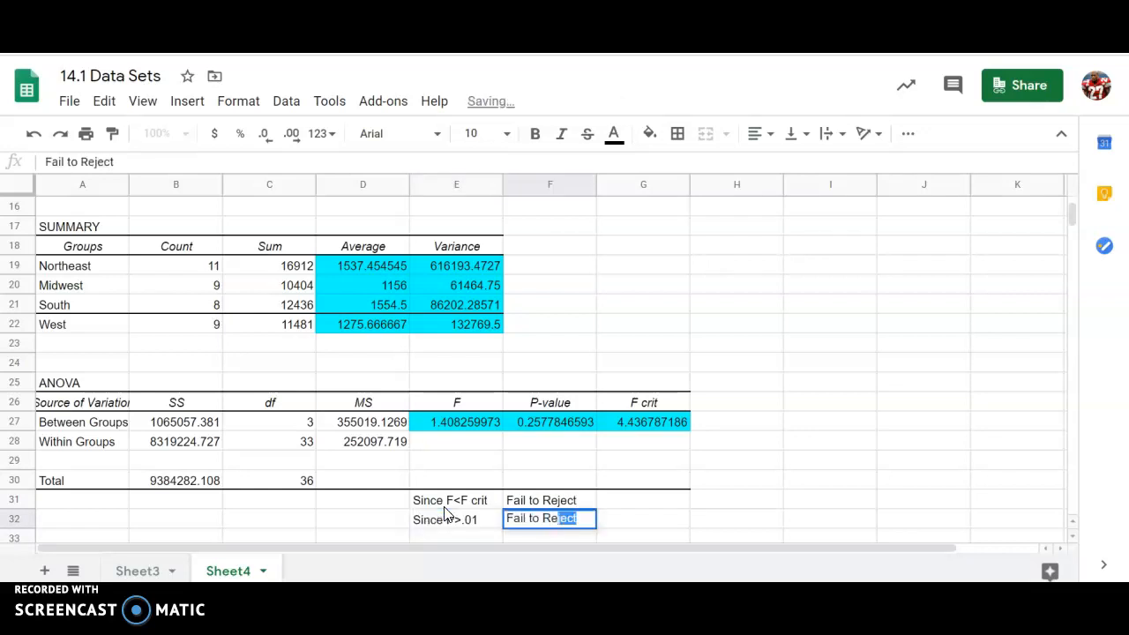
text(ject)
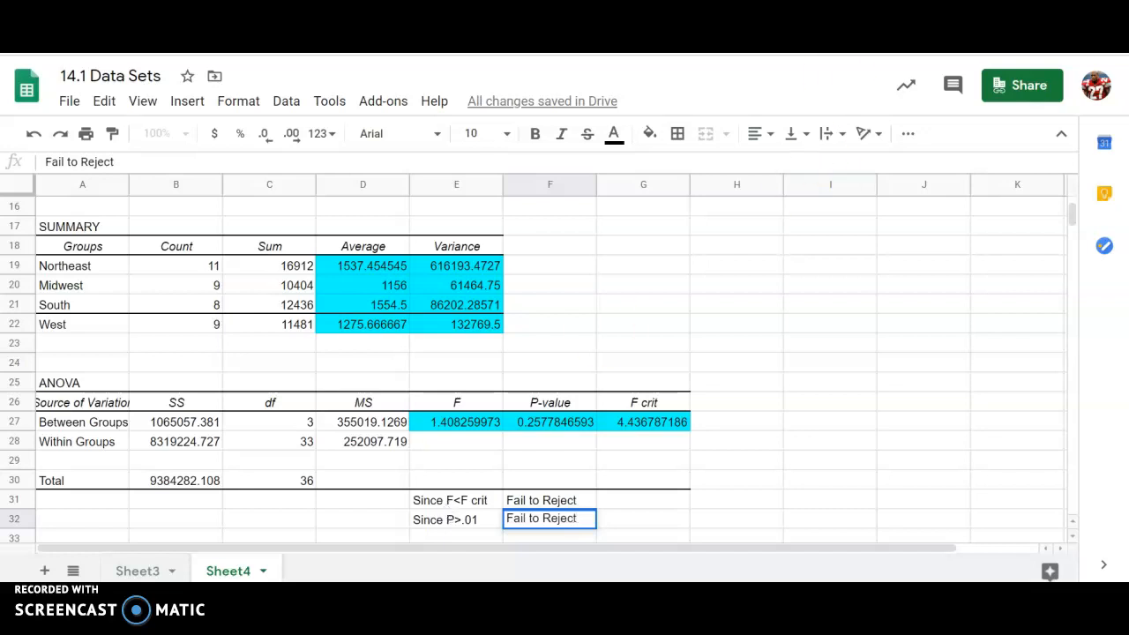
Step: Switch to the Docs notes and place the cursor at the end of the Ha line
key(ctrl+shift+Tab)
scroll(434, 346, down, 3)
click(371, 405)
click(472, 362)
Step: Add a new line: 'There is not evidence to show that at least one pair of regions is significantly different'
key(Return)
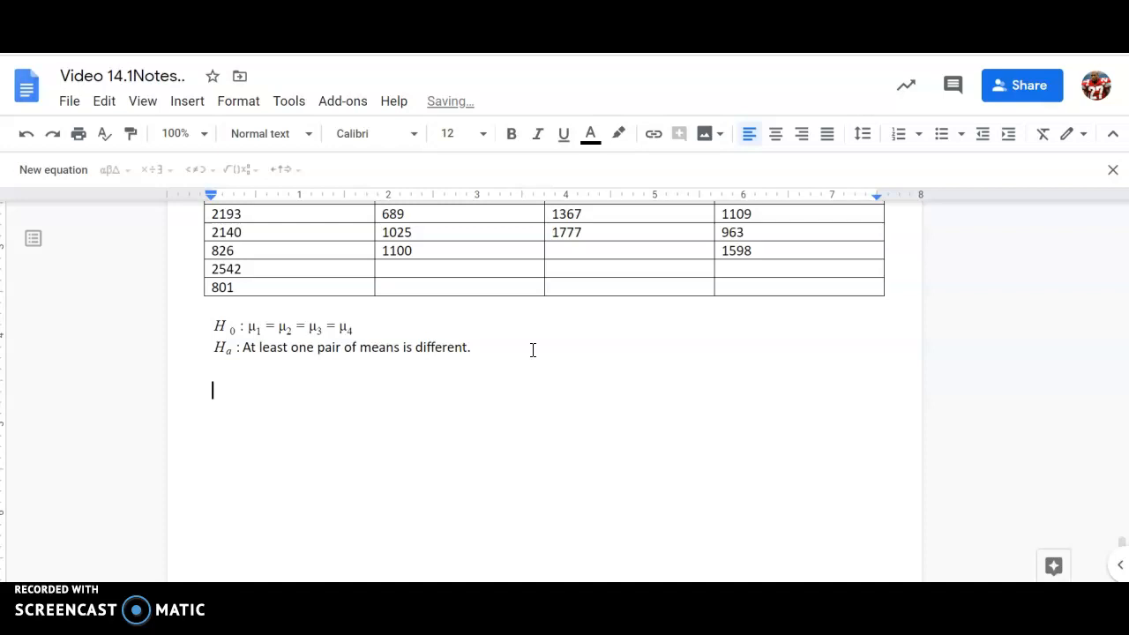
text(There is not)
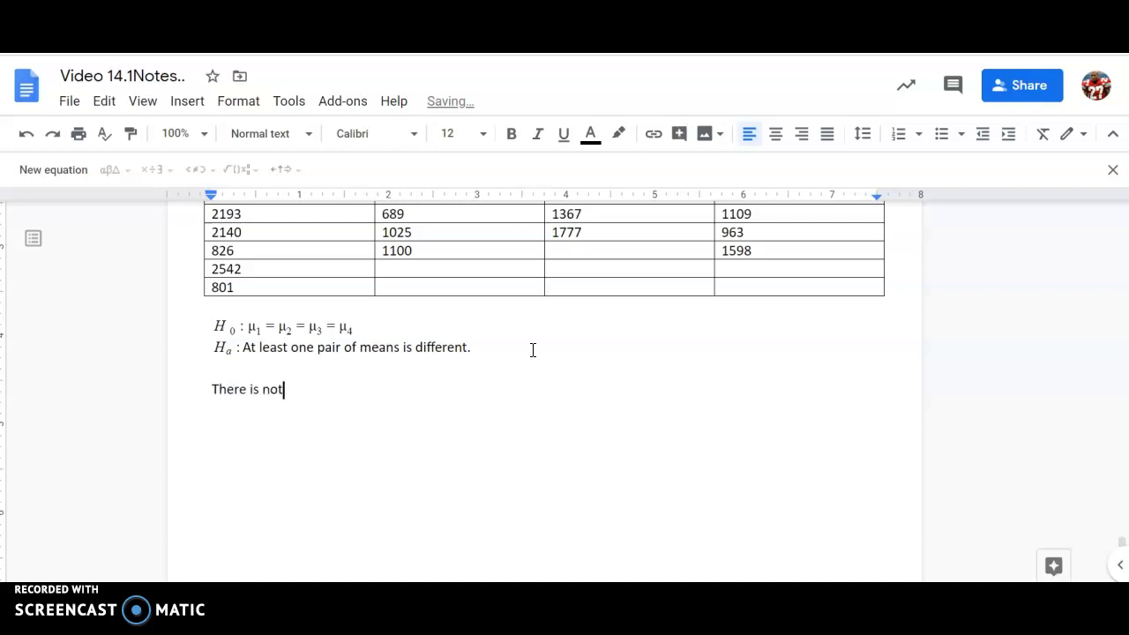
text( ecid)
key(BackSpace)
key(BackSpace)
key(BackSpace)
text(vidence to show )
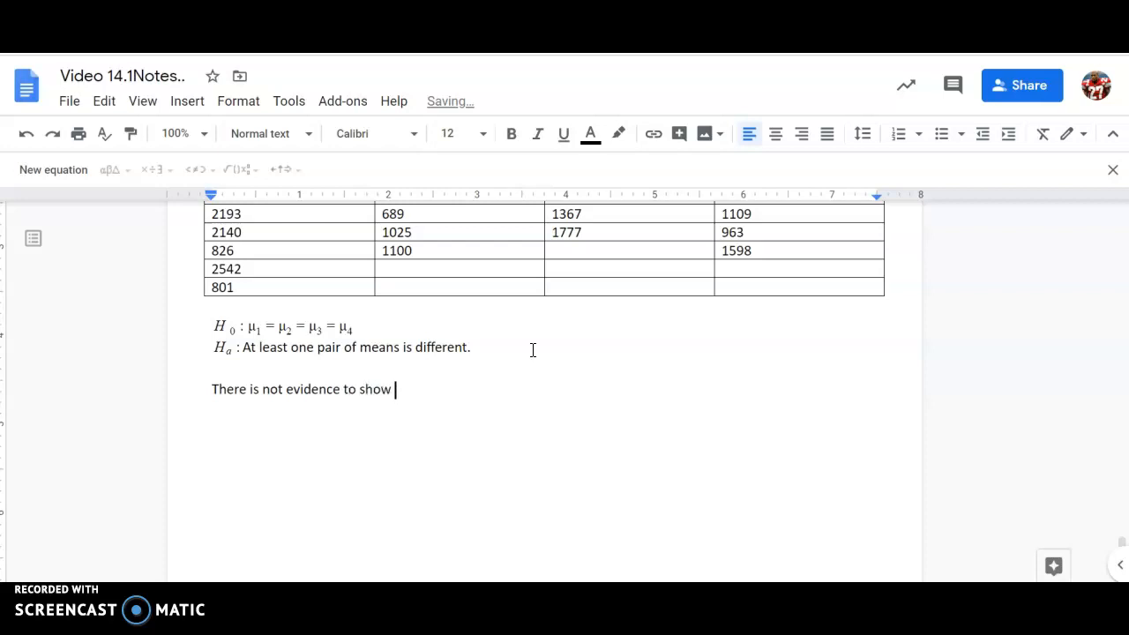
text(that at least one pair )
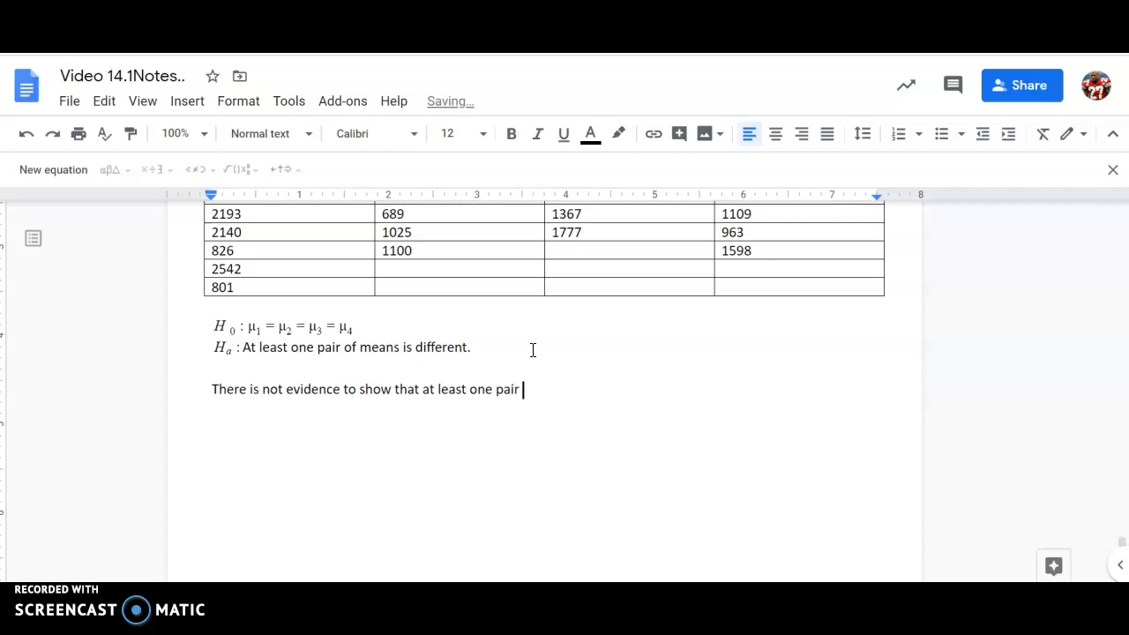
text(of regions is sign)
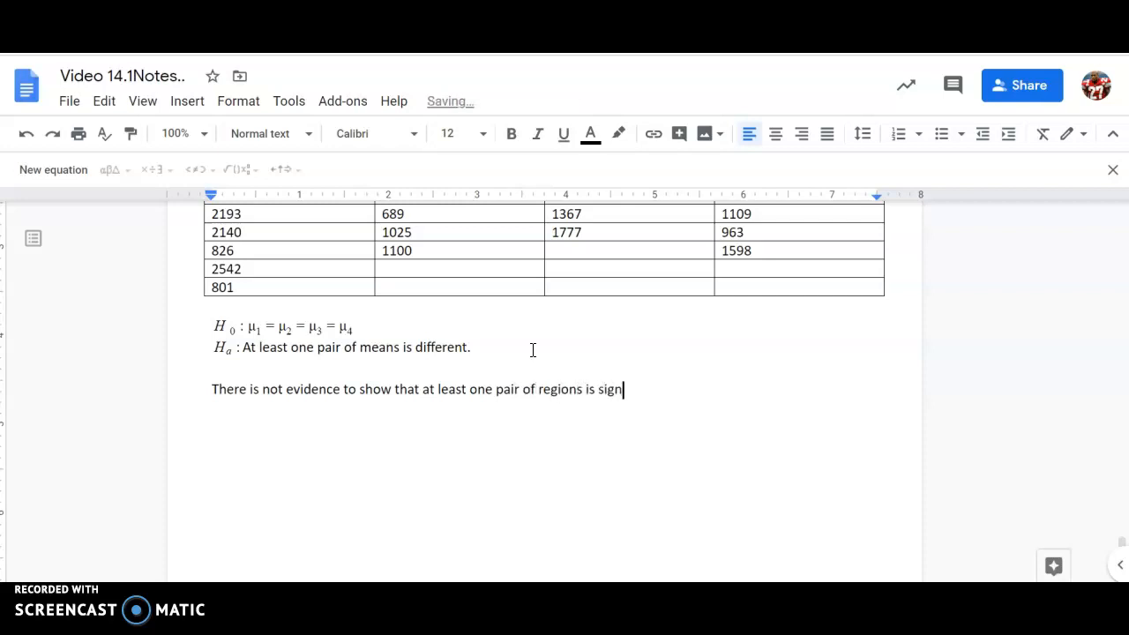
text(ifcantly different)
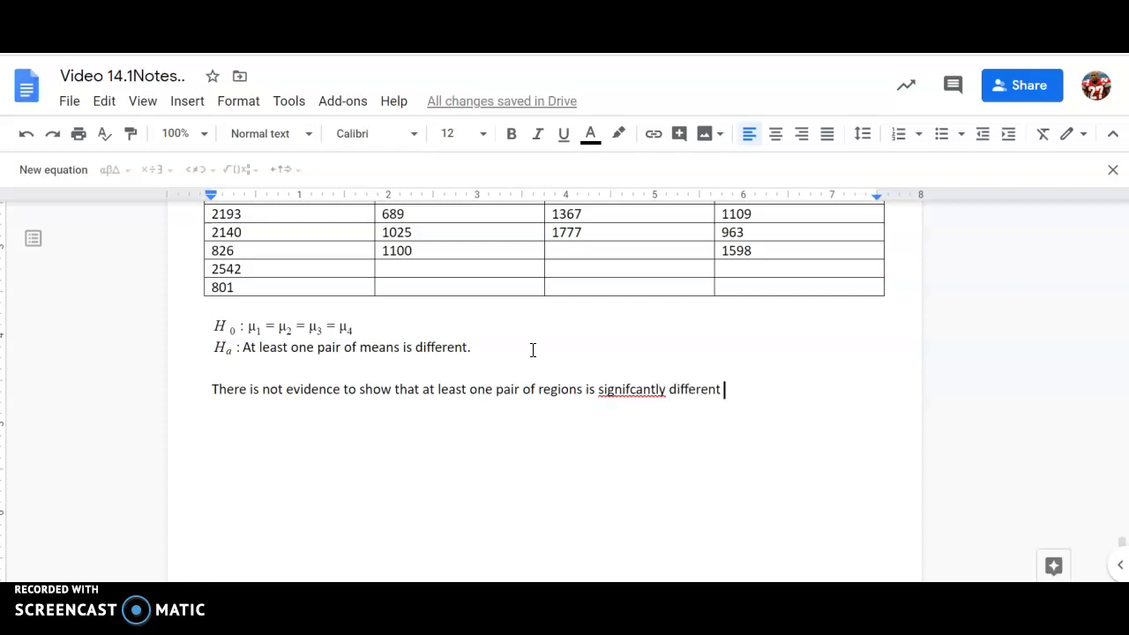
click(631, 392)
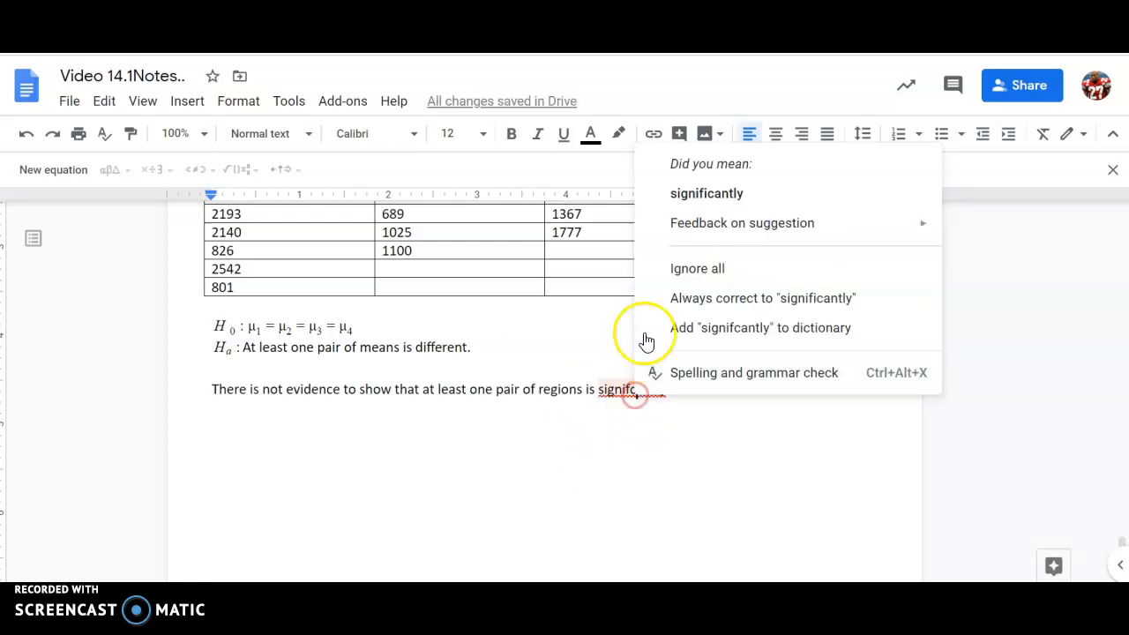
click(692, 192)
Step: Finish the conclusion sentence with 'in their energy spending.'
click(731, 391)
text(in there)
key(BackSpace)
key(BackSpace)
key(BackSpace)
text(ir)
text( enger)
key(BackSpace)
key(BackSpace)
key(BackSpace)
text(ergy spending.)
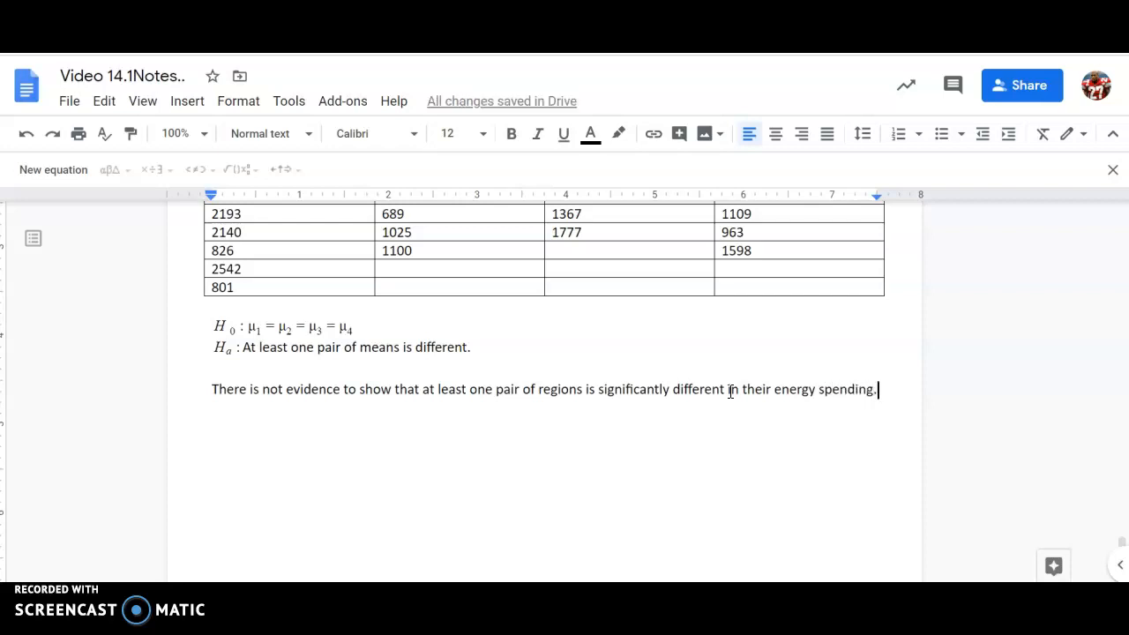